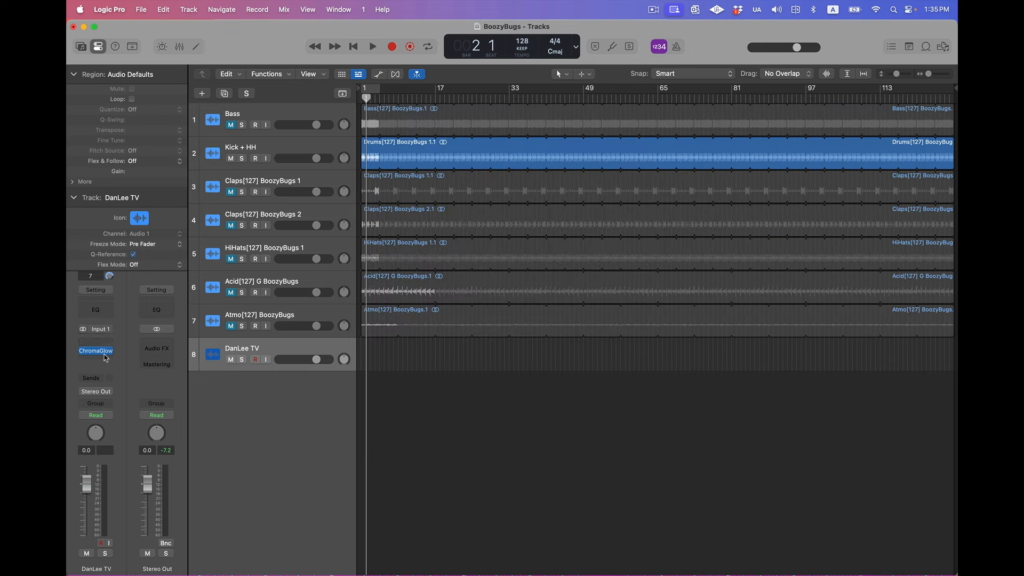
- Insert a stereo Test Oscillator in the effect slot before ChromaGlow on track 8
click(109, 342)
mouse_move(128, 550)
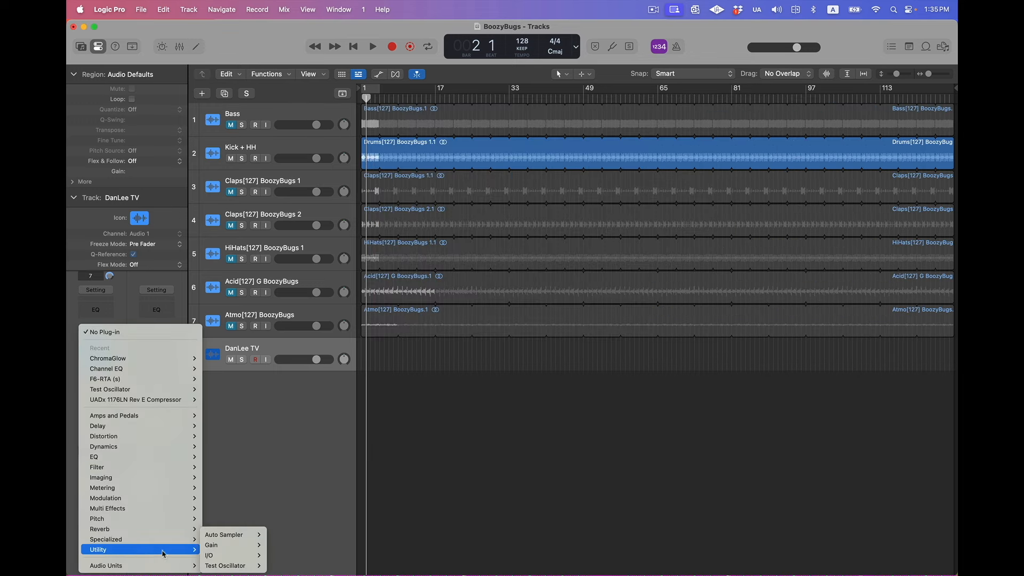
mouse_move(235, 566)
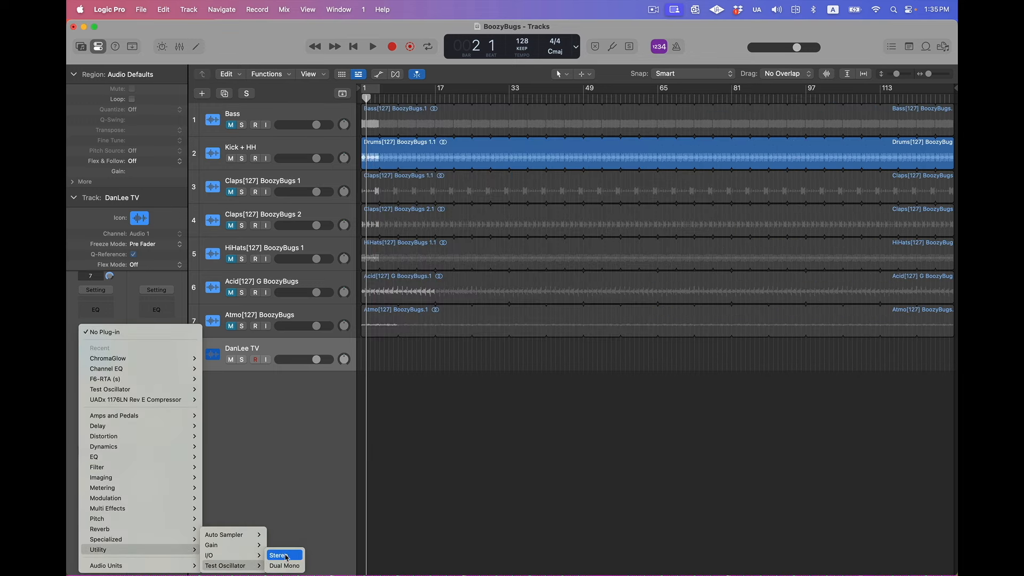
click(285, 556)
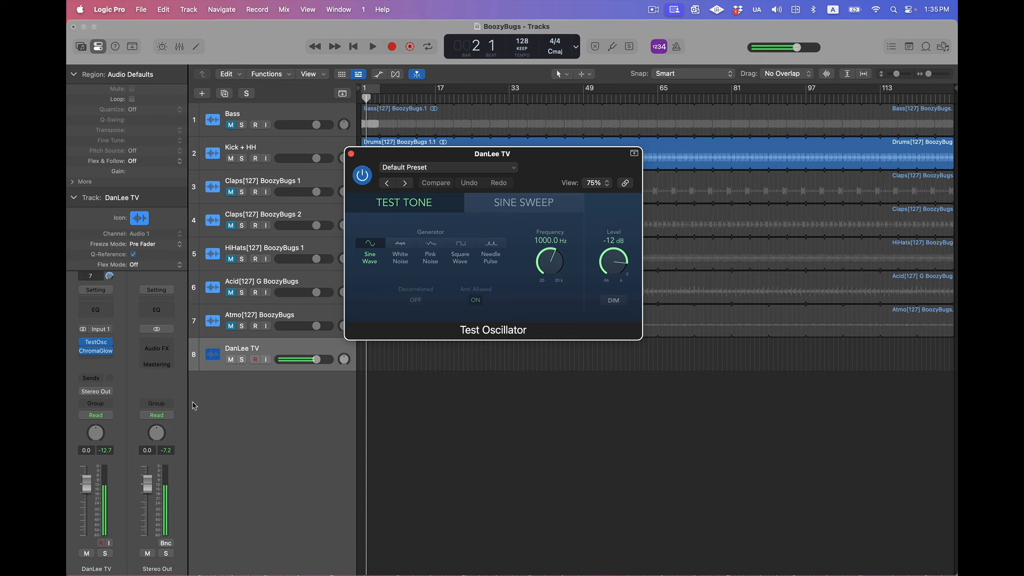
- Open ChromaGlow's settings on track 8 and bypass the Test Oscillator
click(96, 351)
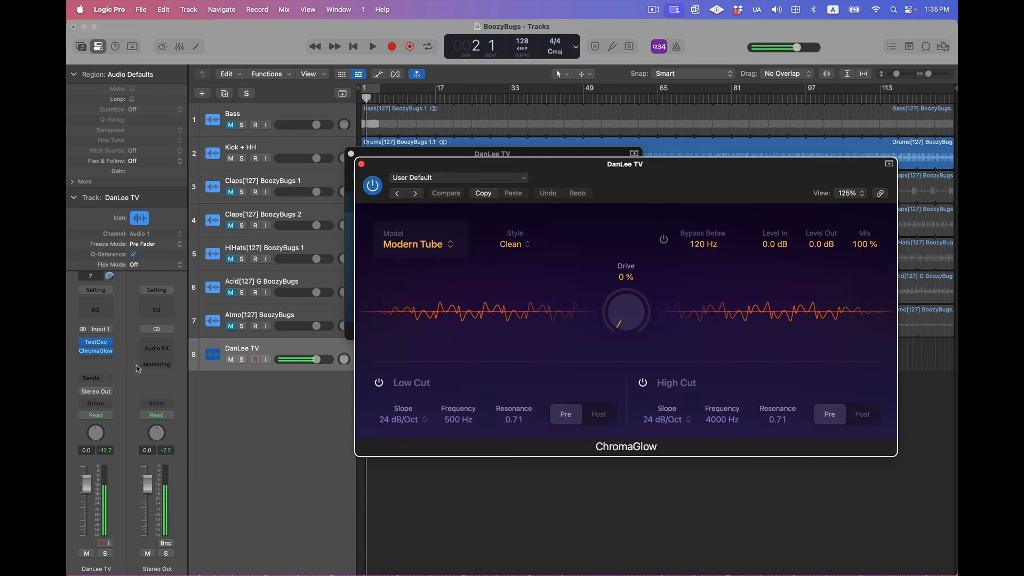
click(83, 343)
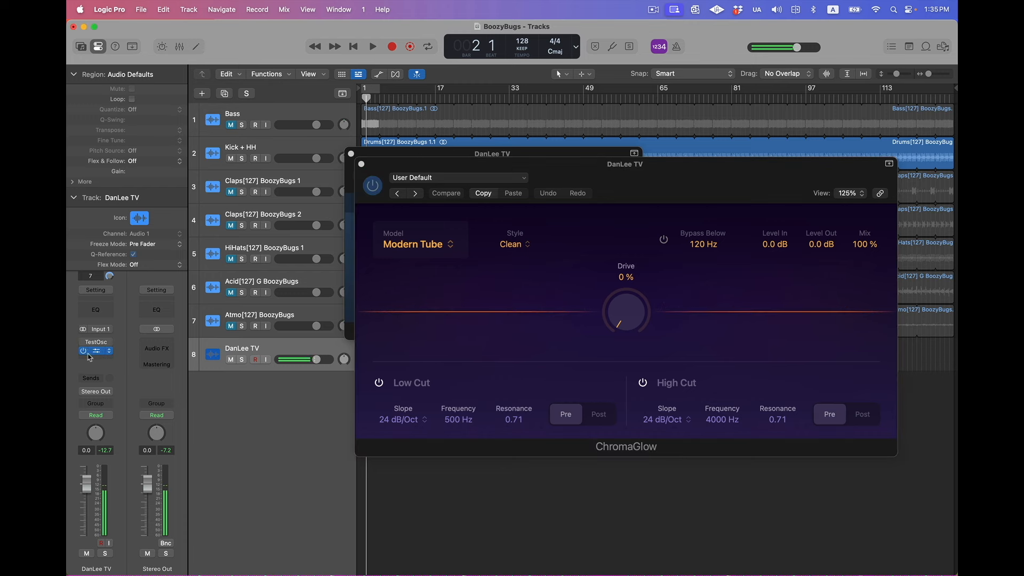
- Insert the Waves F6-RTA (s) plug-in after ChromaGlow on track 8 and arrange the plug-in windows side by side
click(89, 361)
mouse_move(168, 566)
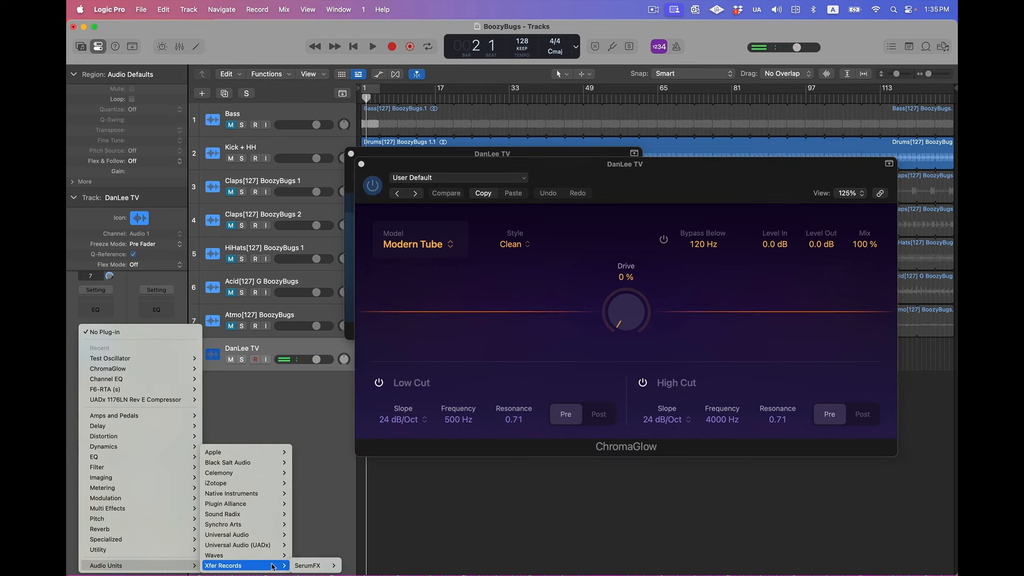
mouse_move(269, 556)
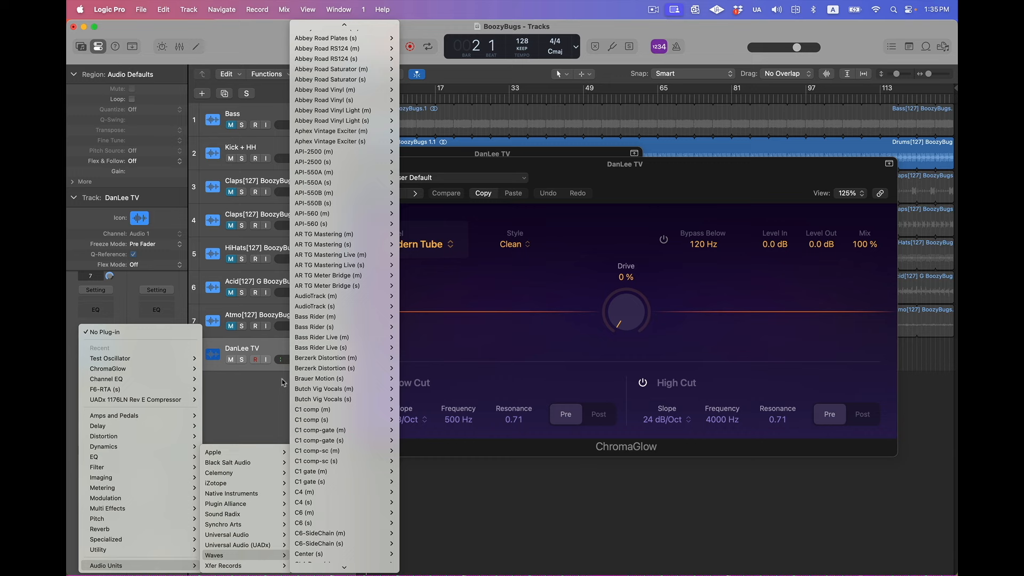
scroll(311, 454, down, 10)
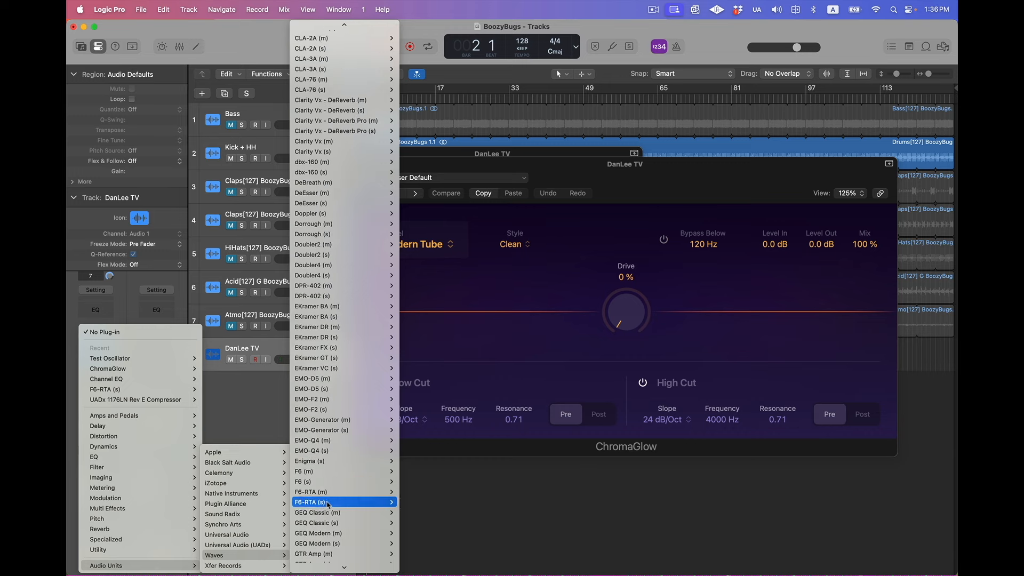
click(411, 502)
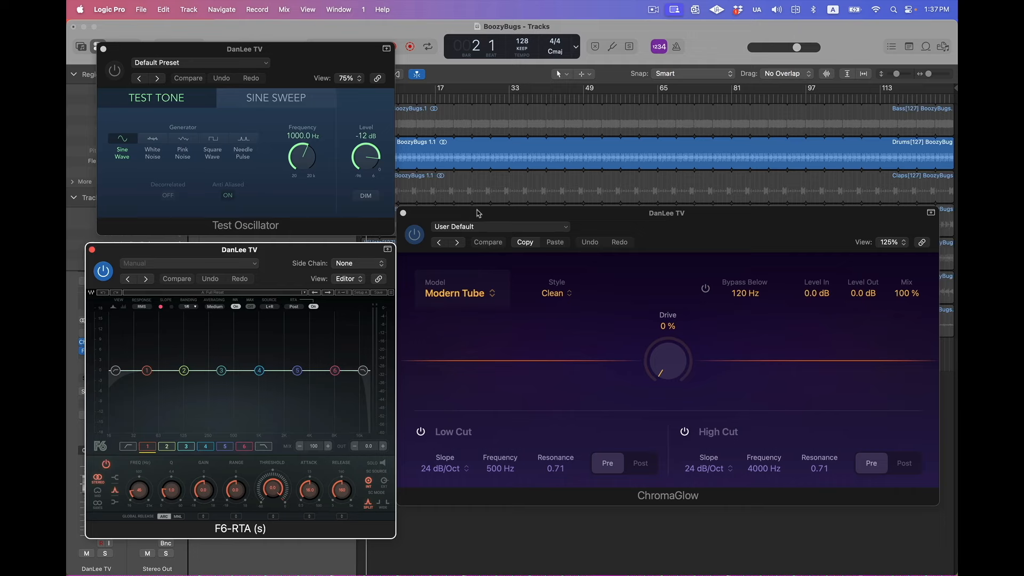
drag(486, 214, 485, 186)
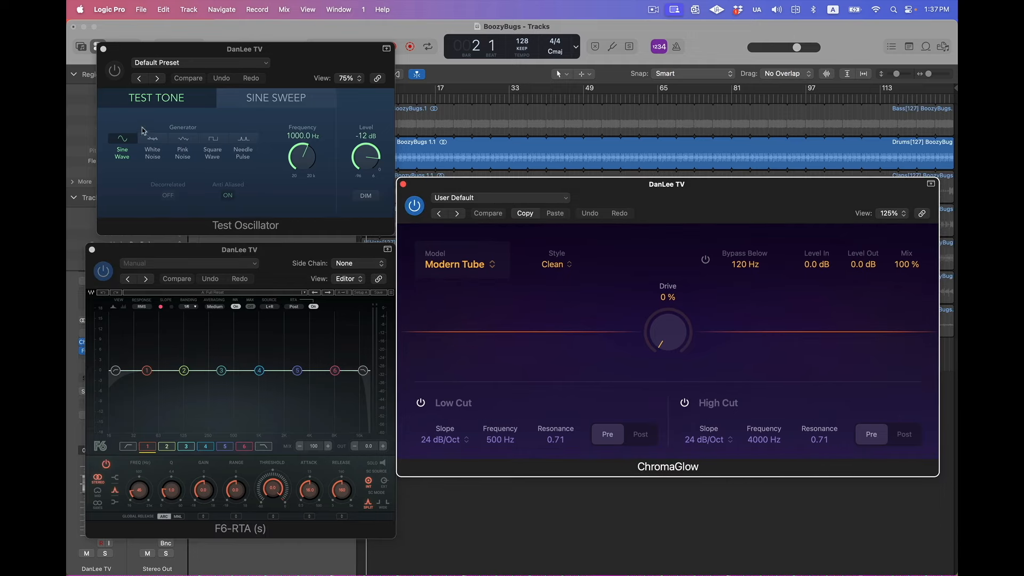
- Set the Test Oscillator's frequency to 100 Hz and turn the oscillator on
double_click(300, 134)
text(100)
key(Return)
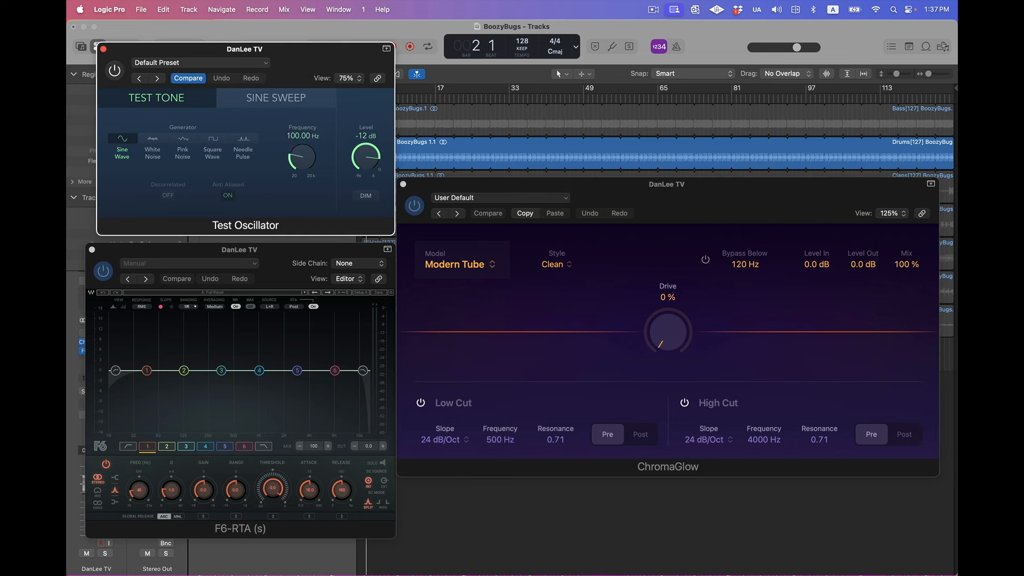
click(115, 71)
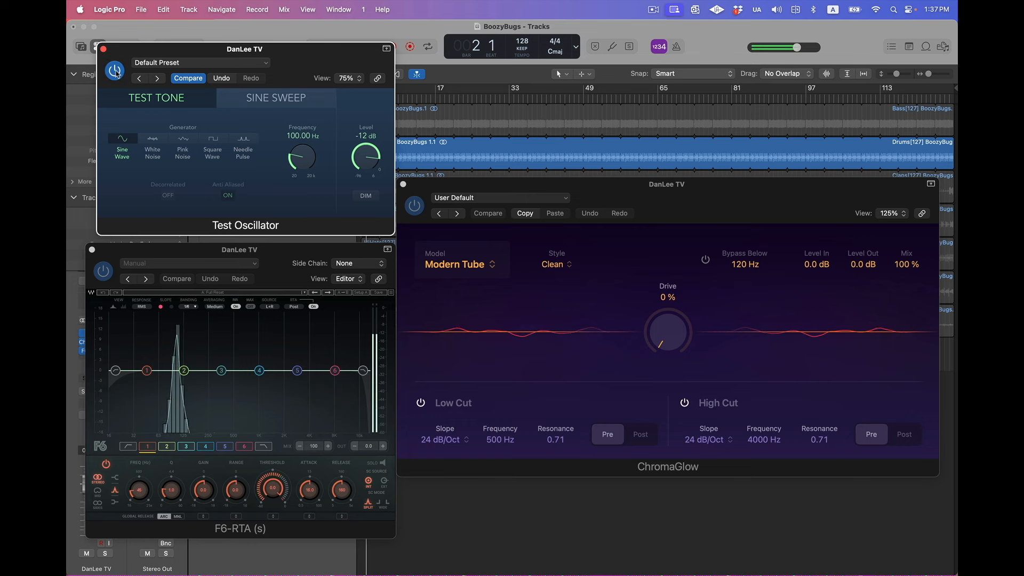
- Bypass ChromaGlow and re-enable it to compare the sine wave's spectrum in the F6-RTA analyzer
click(415, 206)
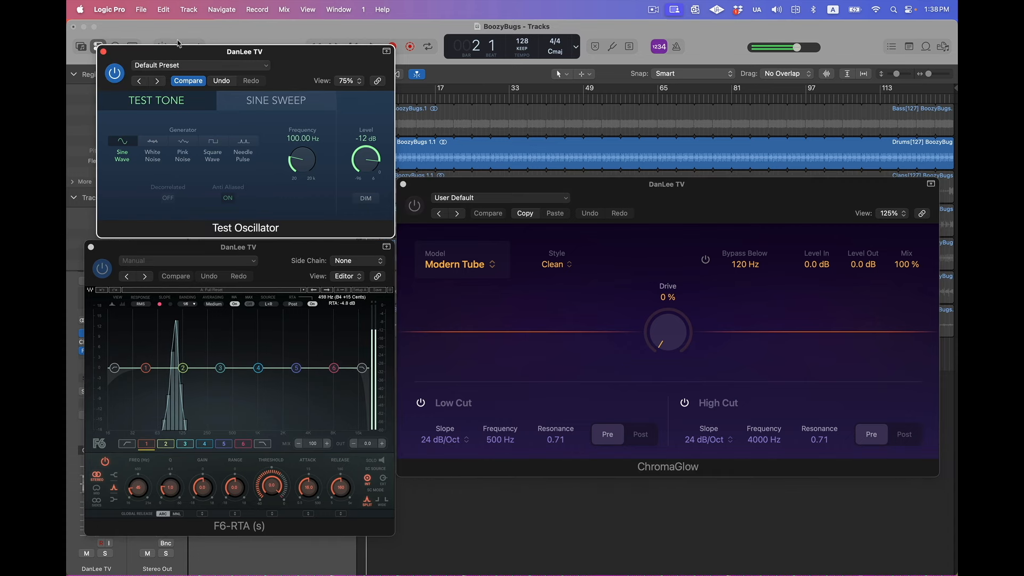
click(531, 326)
click(414, 205)
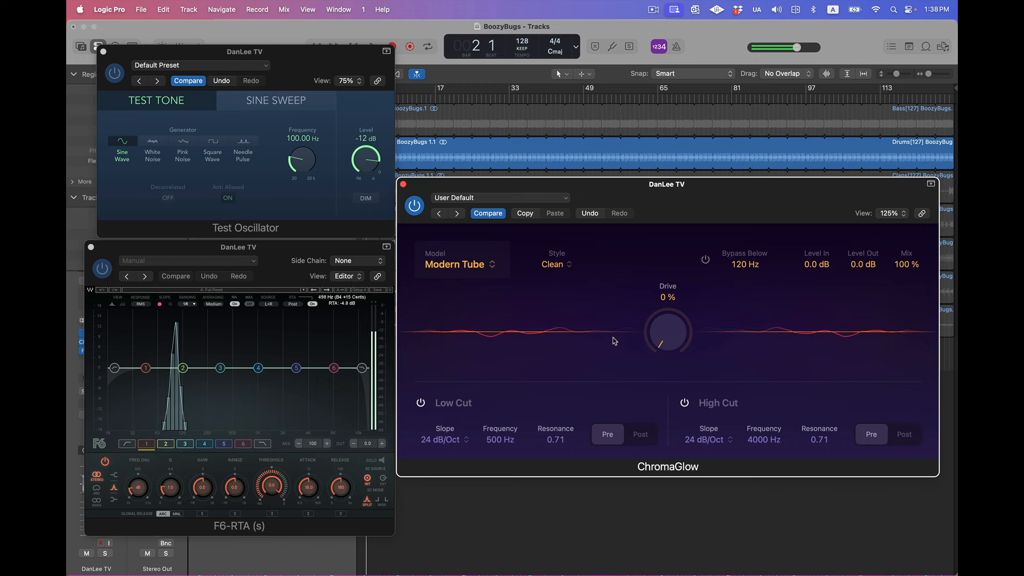
- Raise ChromaGlow's Drive in stages to 47%, 50% and 75% using the Clean style
drag(670, 346, 674, 254)
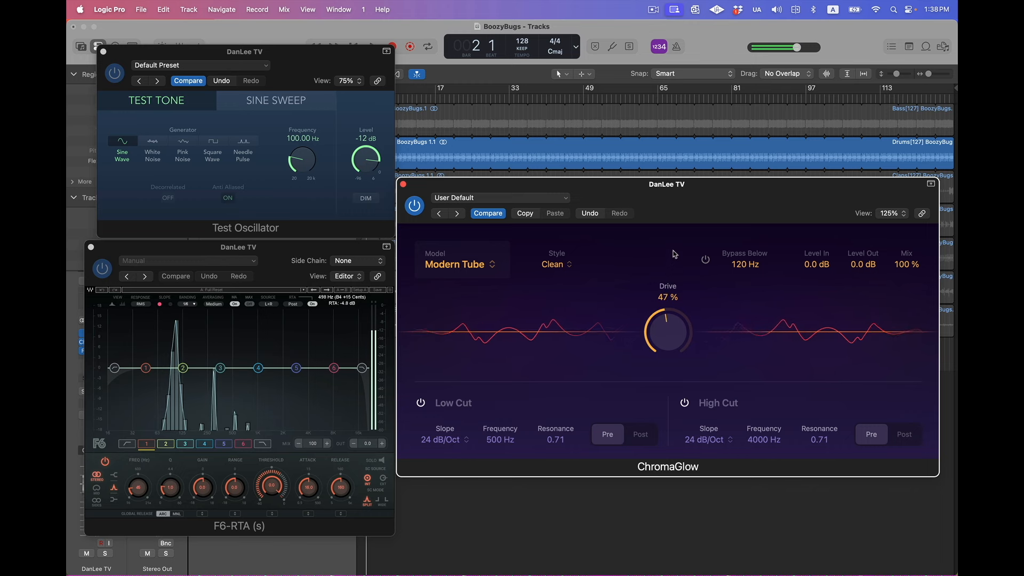
drag(671, 333, 670, 327)
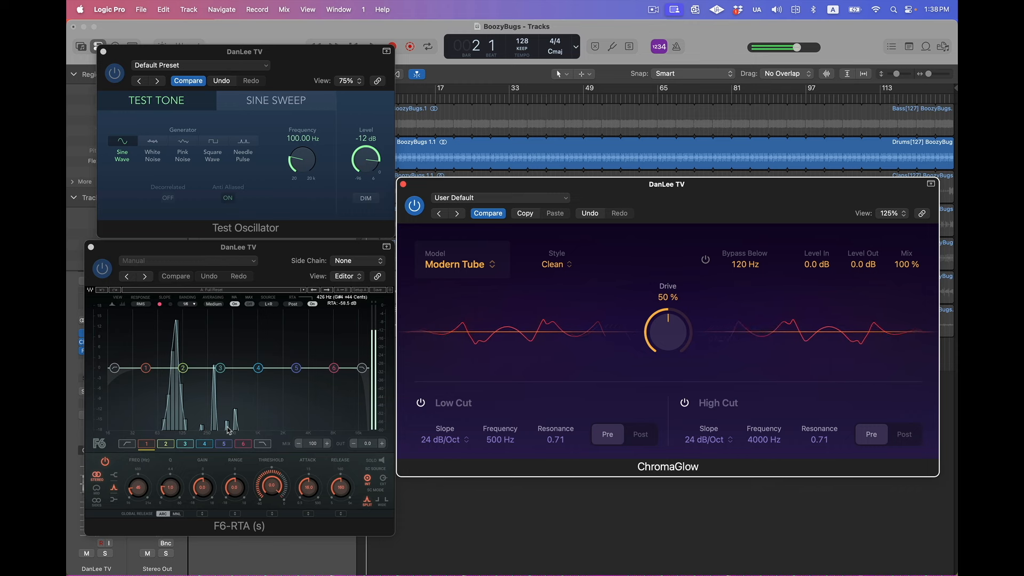
drag(663, 341, 660, 290)
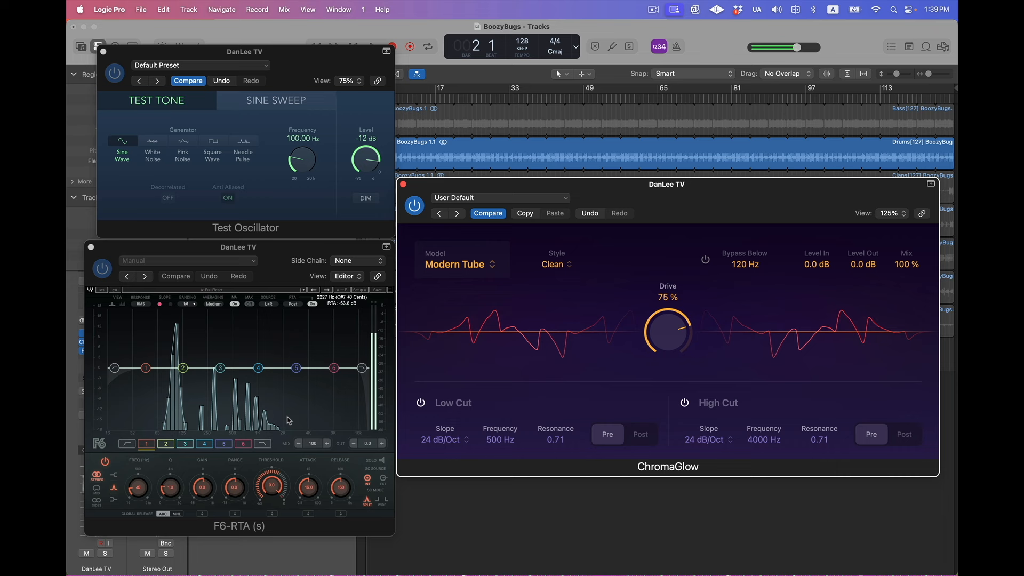
- Change ChromaGlow's style to Colorful while the Test Oscillator is bypassed, and turn the oscillator back on
click(82, 334)
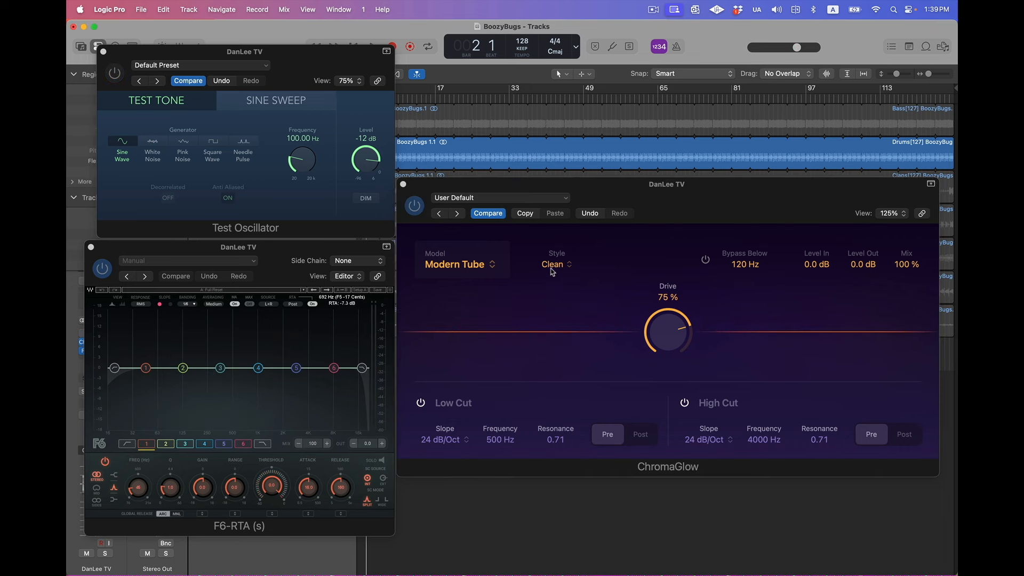
click(555, 265)
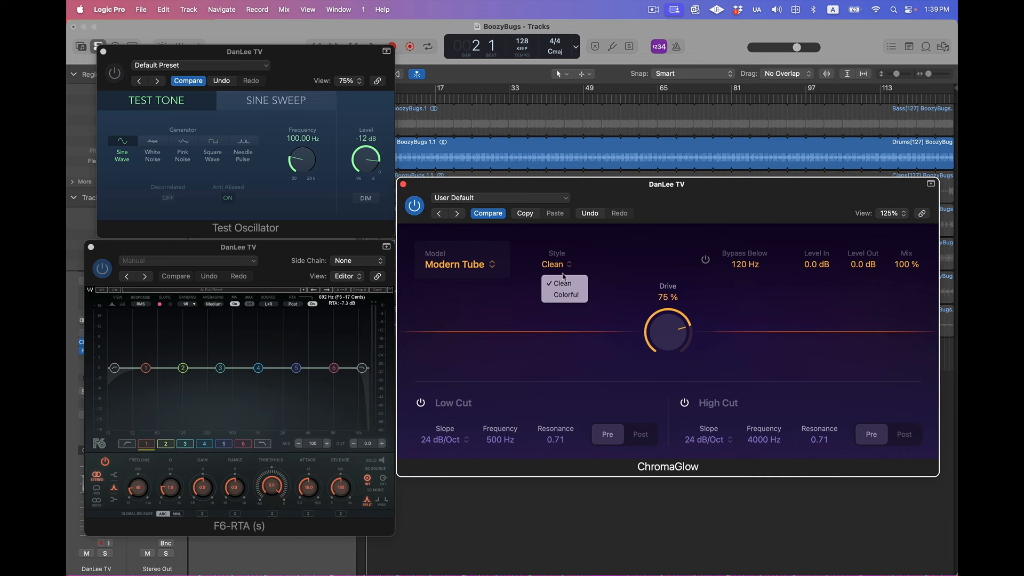
click(569, 296)
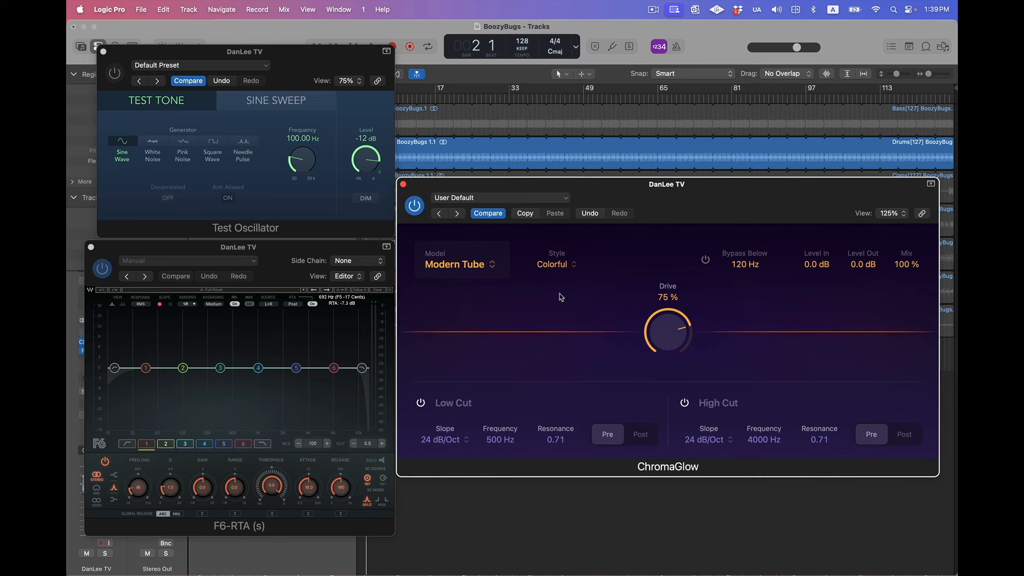
click(115, 73)
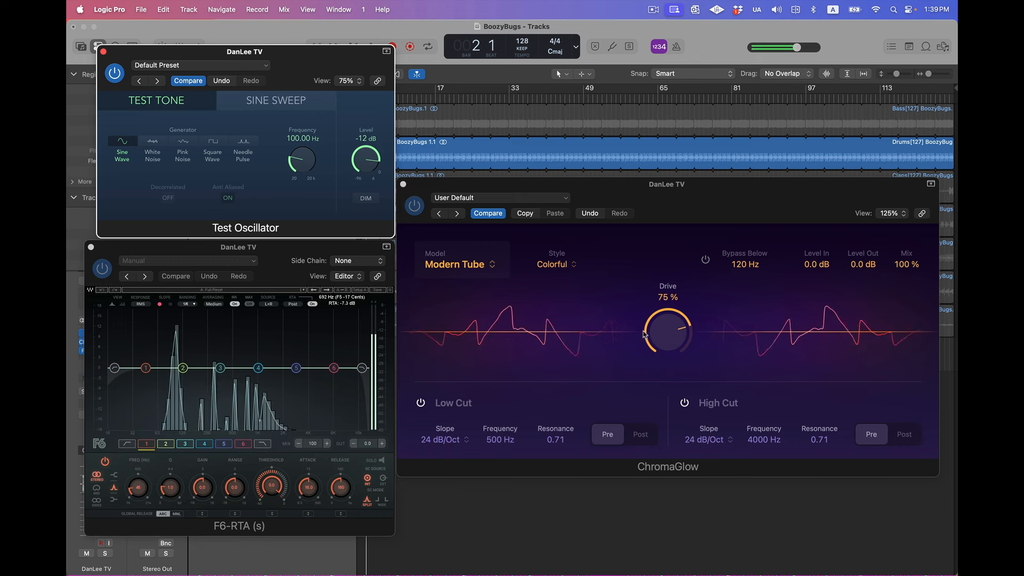
- Lower ChromaGlow's Drive to 0% and raise it in stages through 25%, 50% and 74% to 100%
click(663, 326)
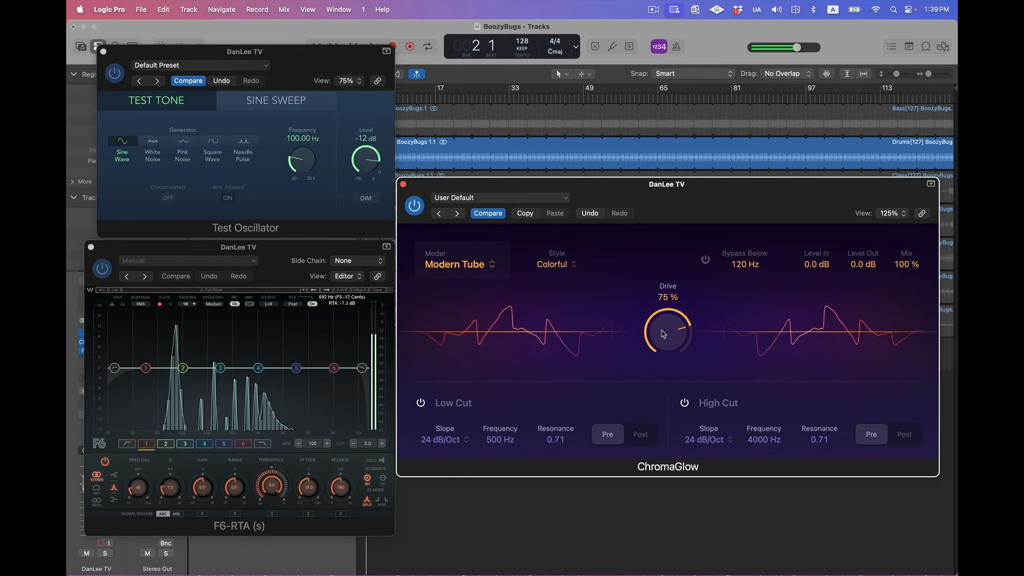
drag(663, 331, 672, 554)
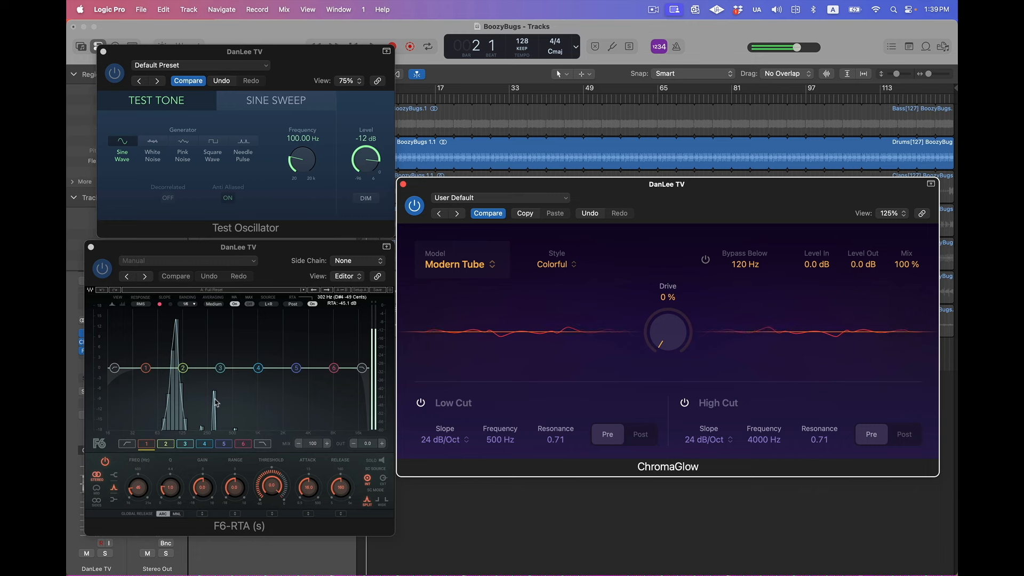
drag(666, 337, 674, 287)
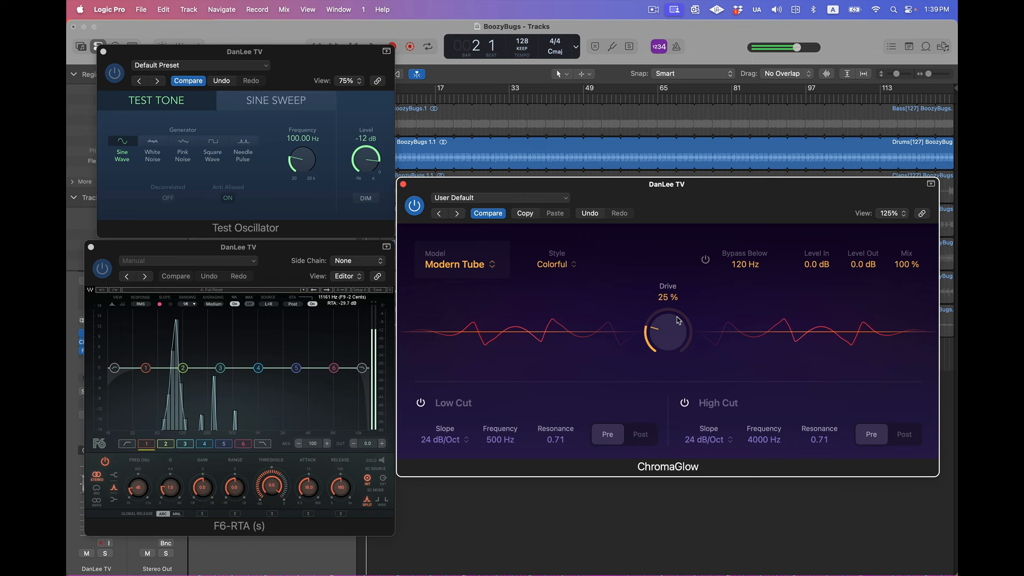
drag(675, 340, 686, 293)
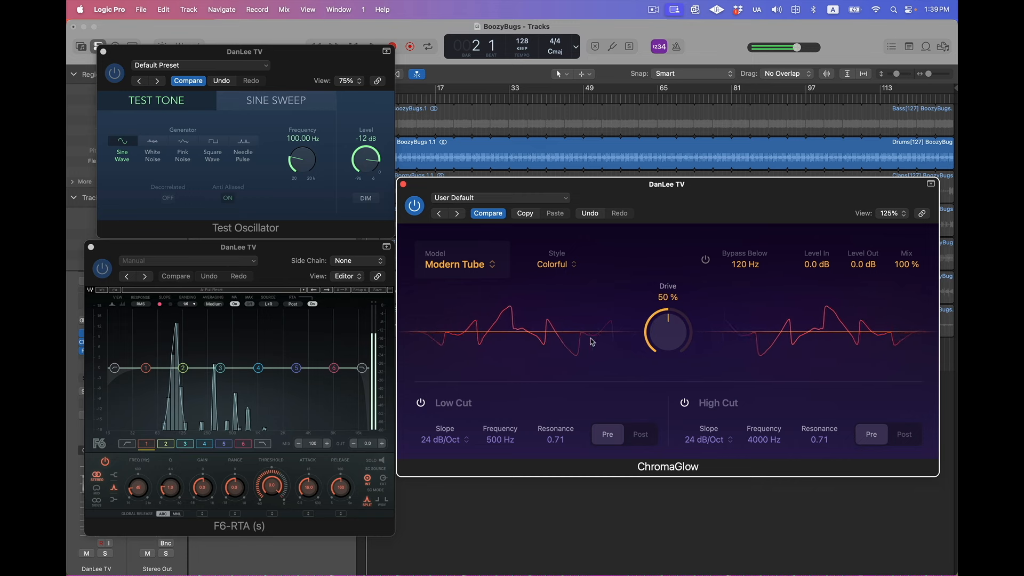
drag(658, 335, 656, 288)
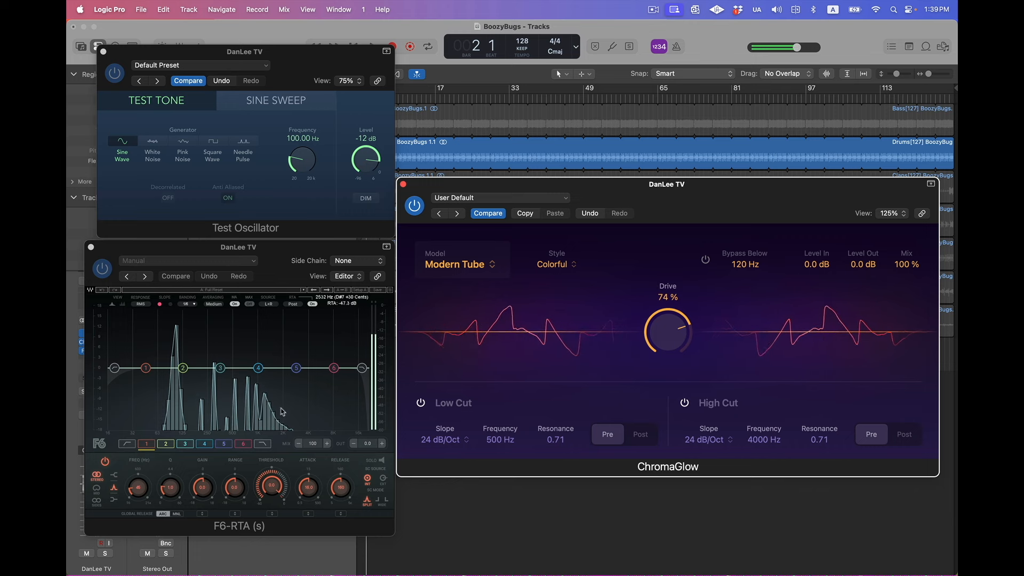
drag(667, 332, 664, 273)
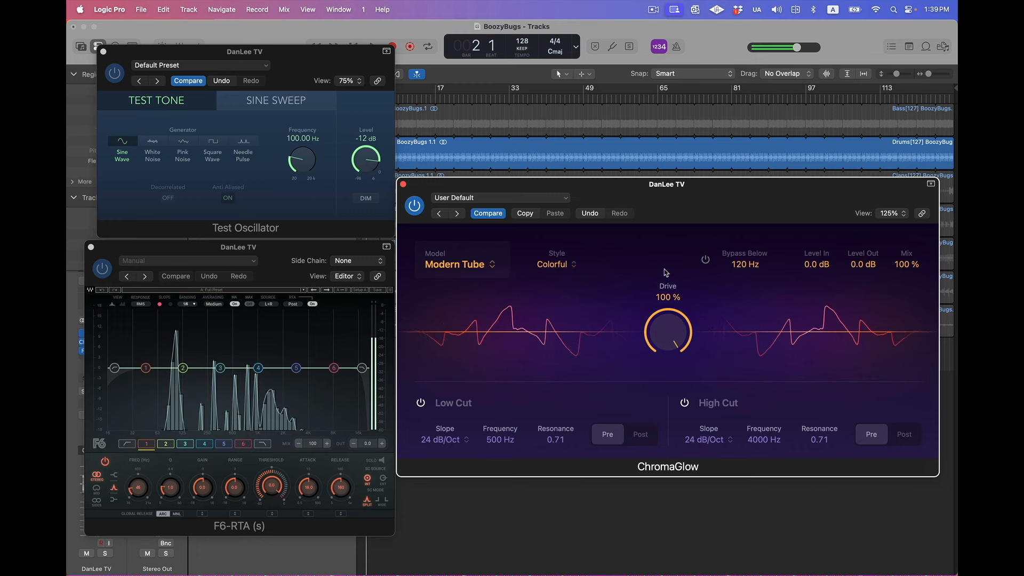
- Switch ChromaGlow's style to Clean and back to Colorful to compare their harmonics at full drive
click(556, 264)
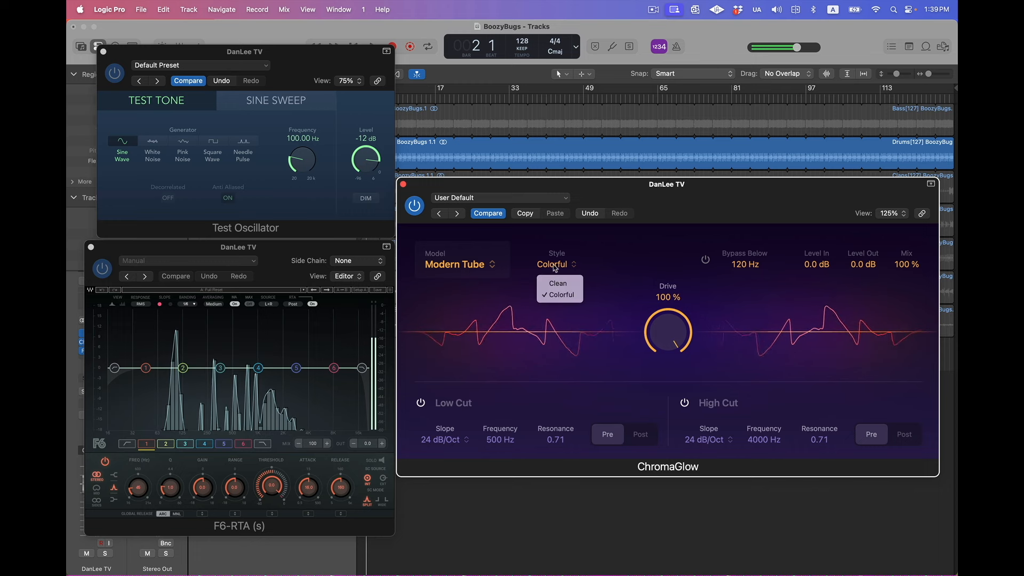
click(559, 283)
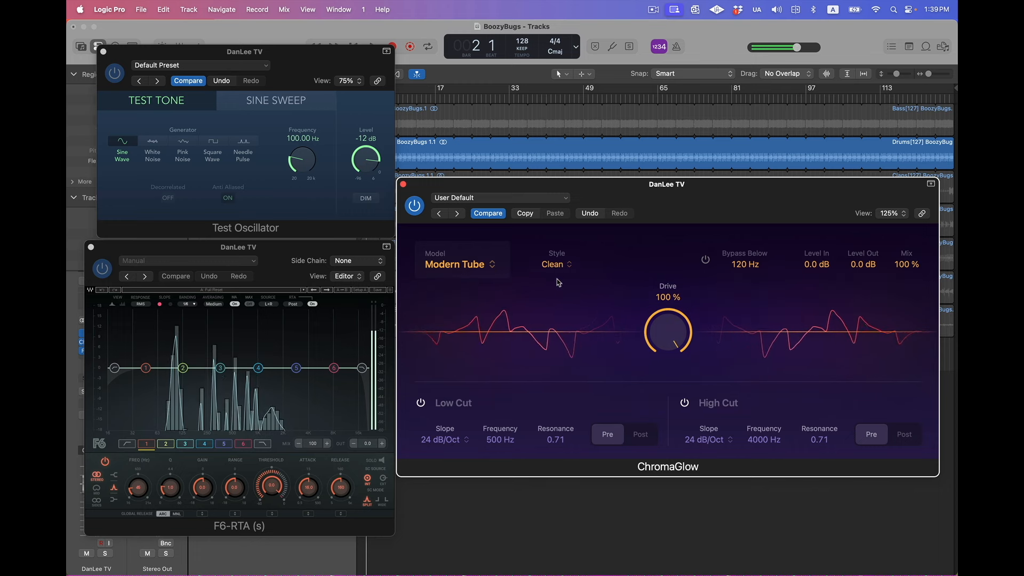
click(554, 265)
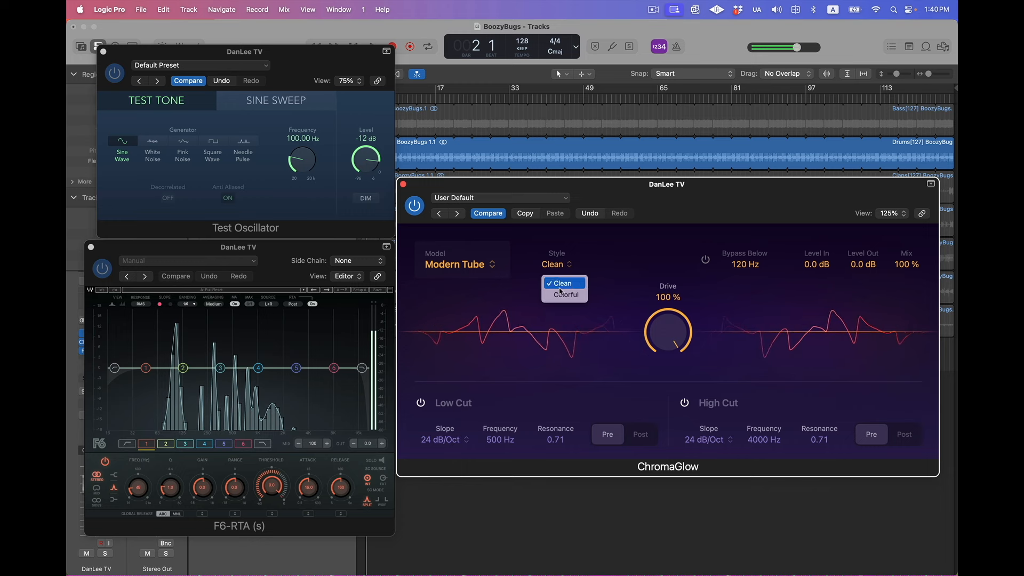
click(565, 292)
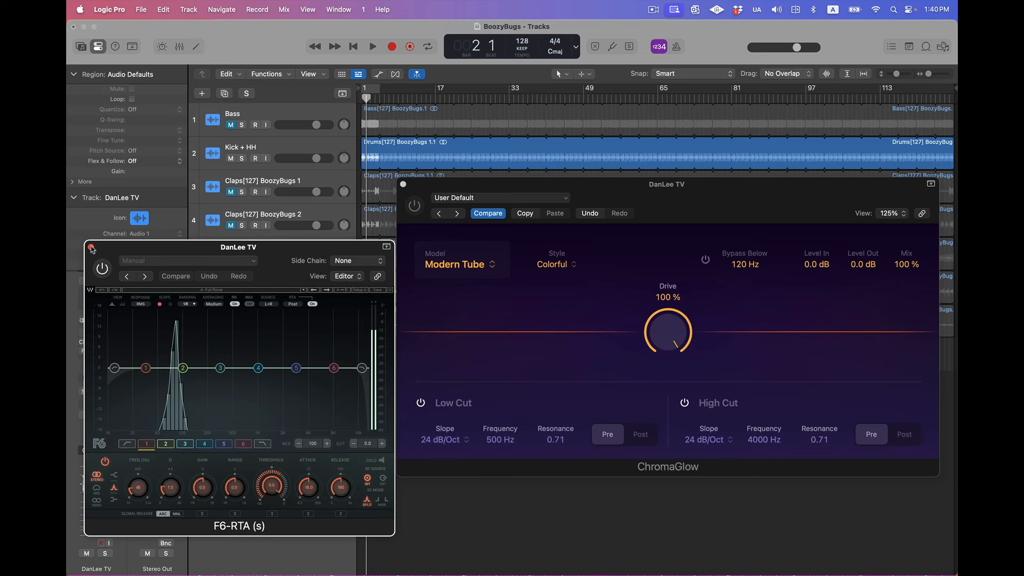
- Close the F6-RTA and ChromaGlow windows and add a new audio track below track 8
click(91, 248)
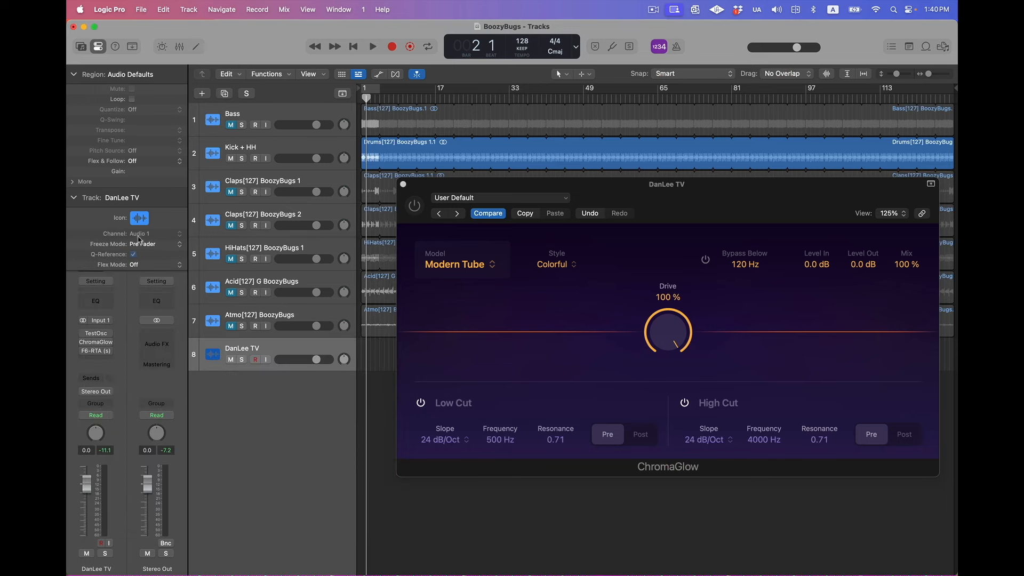
click(403, 184)
double_click(263, 408)
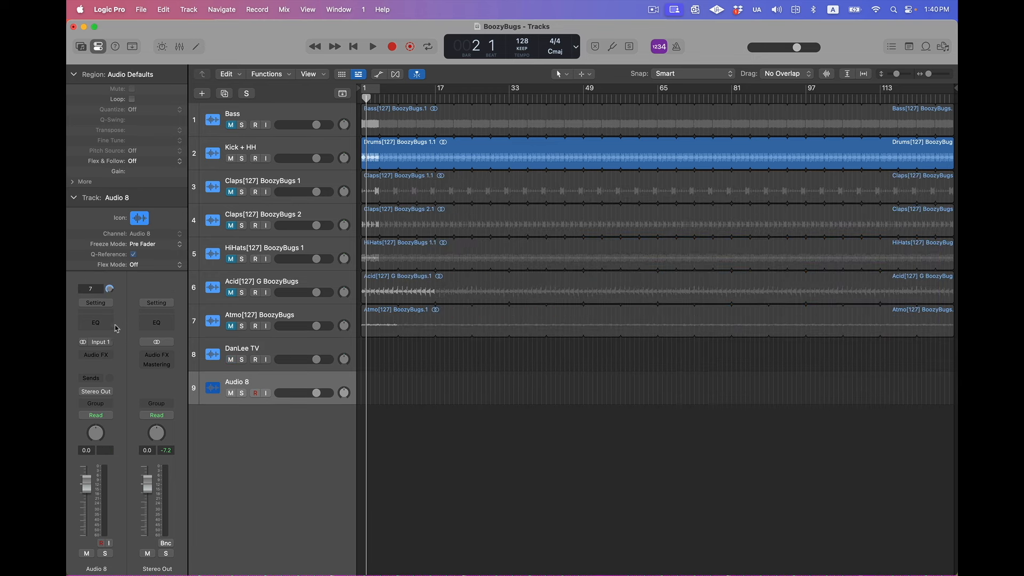
click(107, 352)
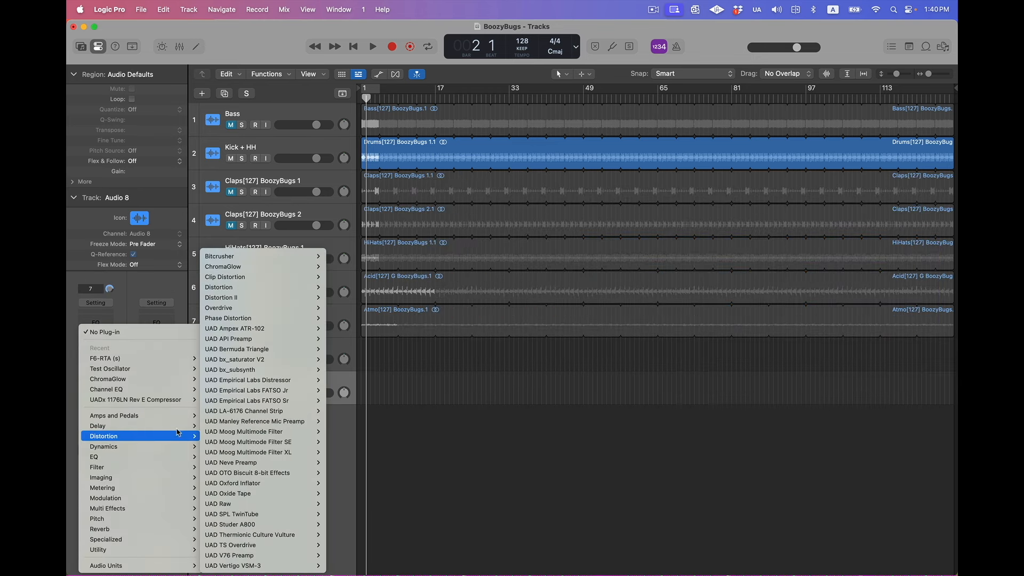
mouse_move(179, 419)
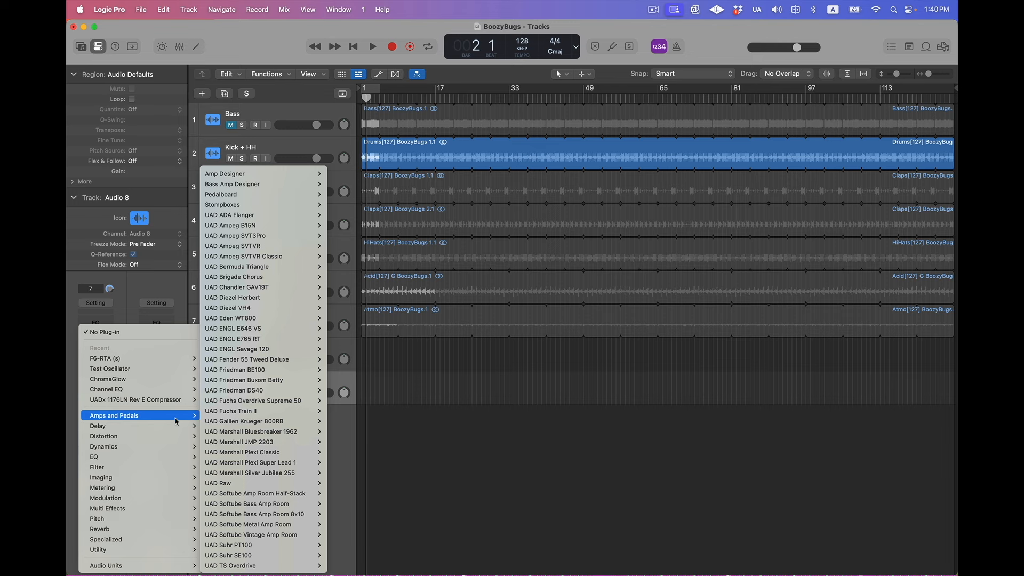
click(299, 441)
key(super+z)
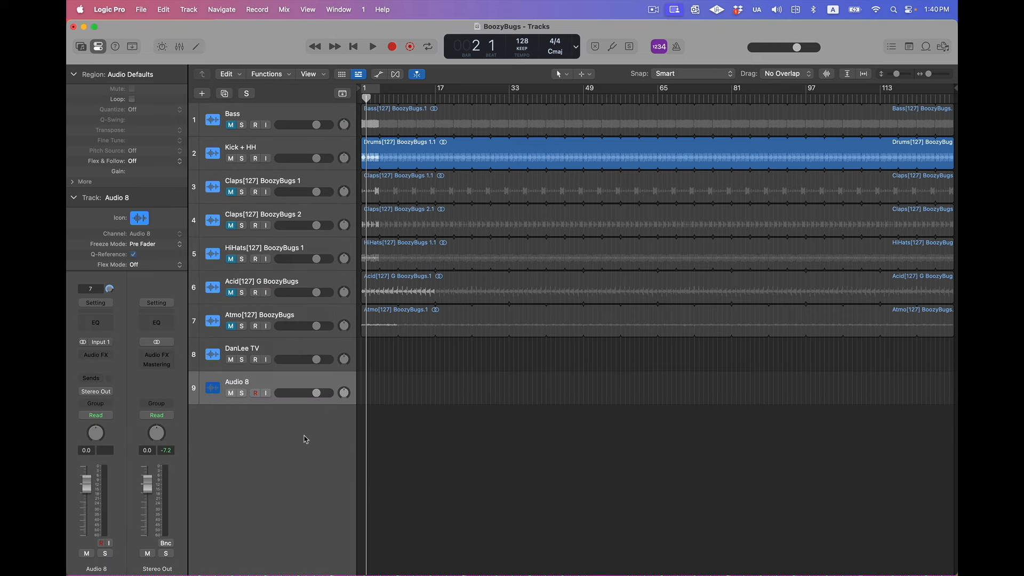
- Create a new software instrument track with the mono Drum Synth as its instrument
double_click(306, 439)
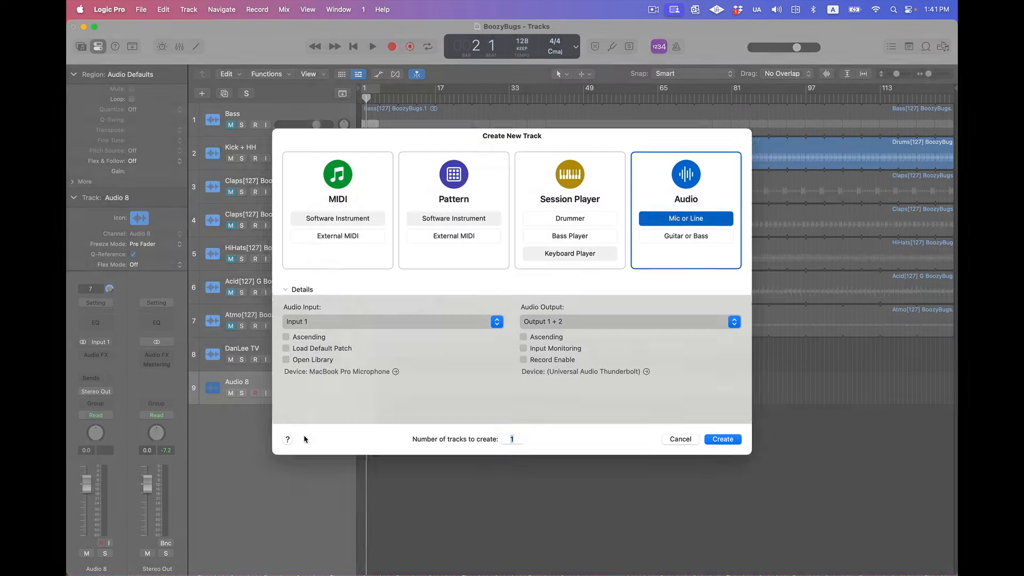
click(342, 182)
click(324, 334)
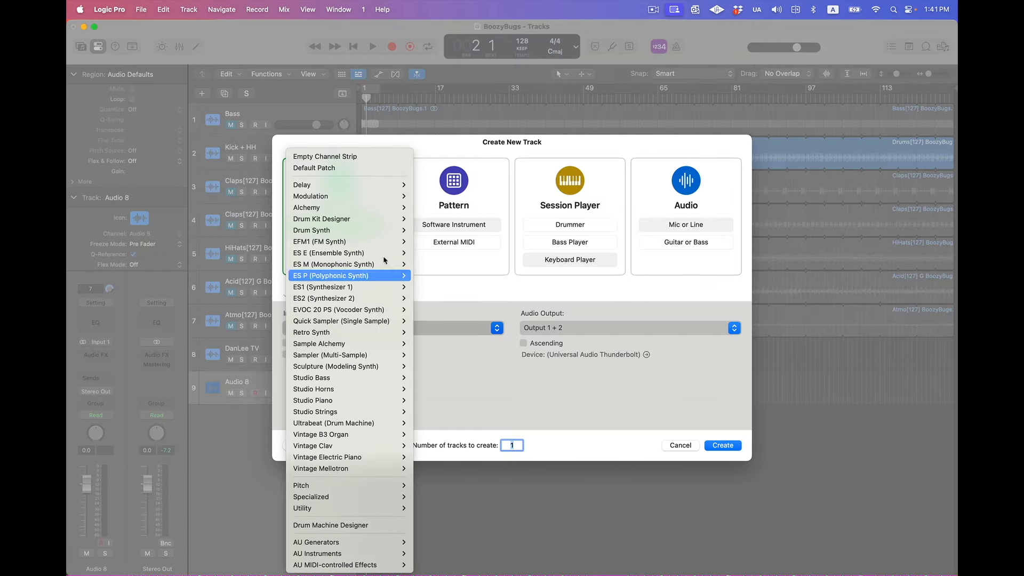
mouse_move(392, 229)
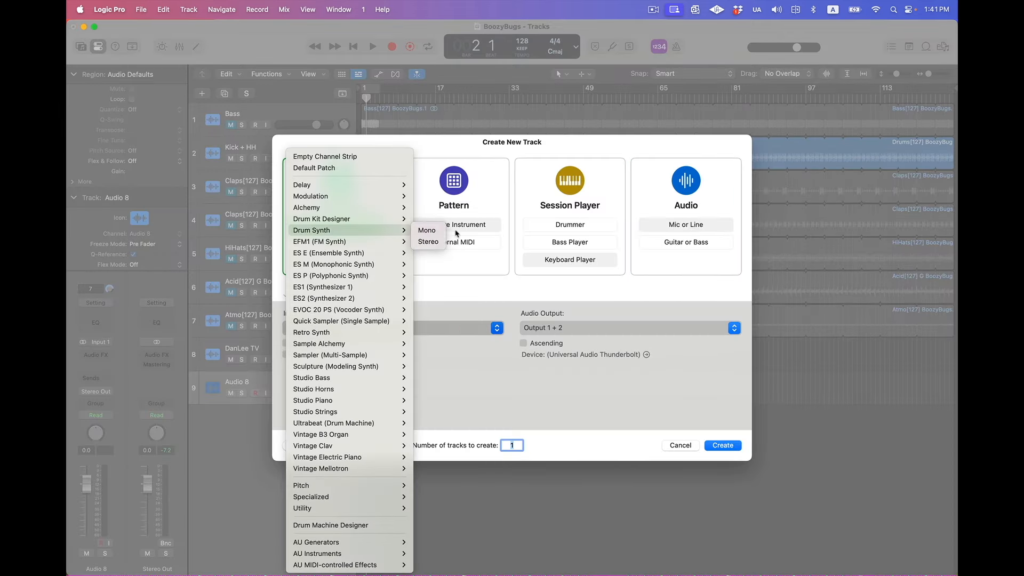
click(426, 230)
click(723, 445)
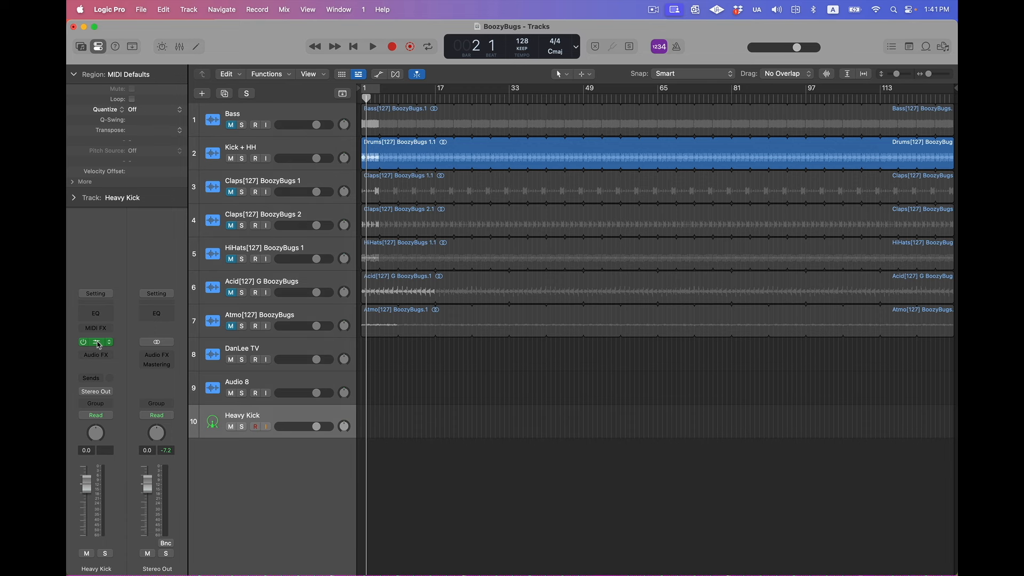
- Open the Drum Synth's settings and create a pattern region at bar 1 on the Heavy Kick track
click(96, 343)
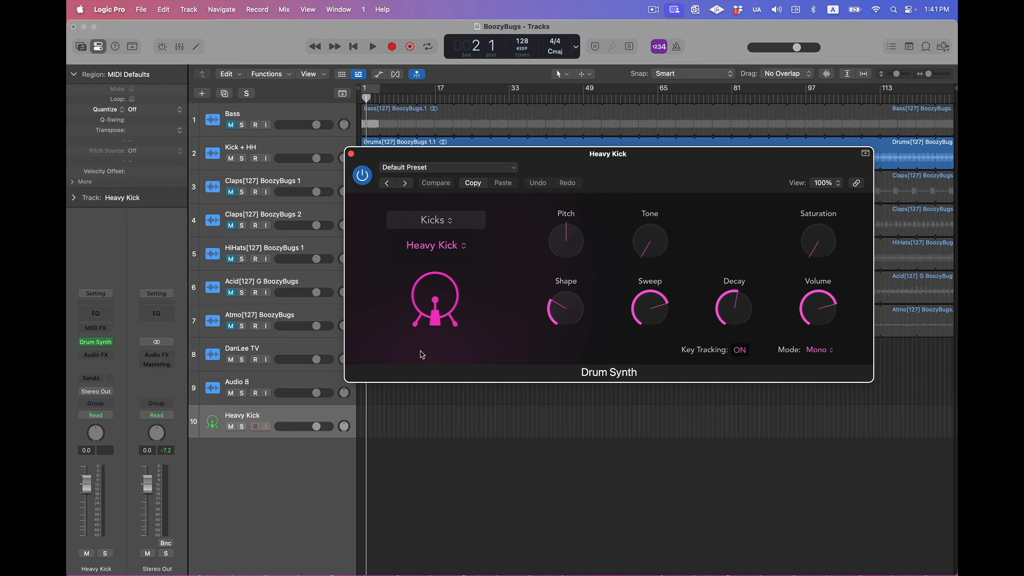
click(372, 427)
key(Return)
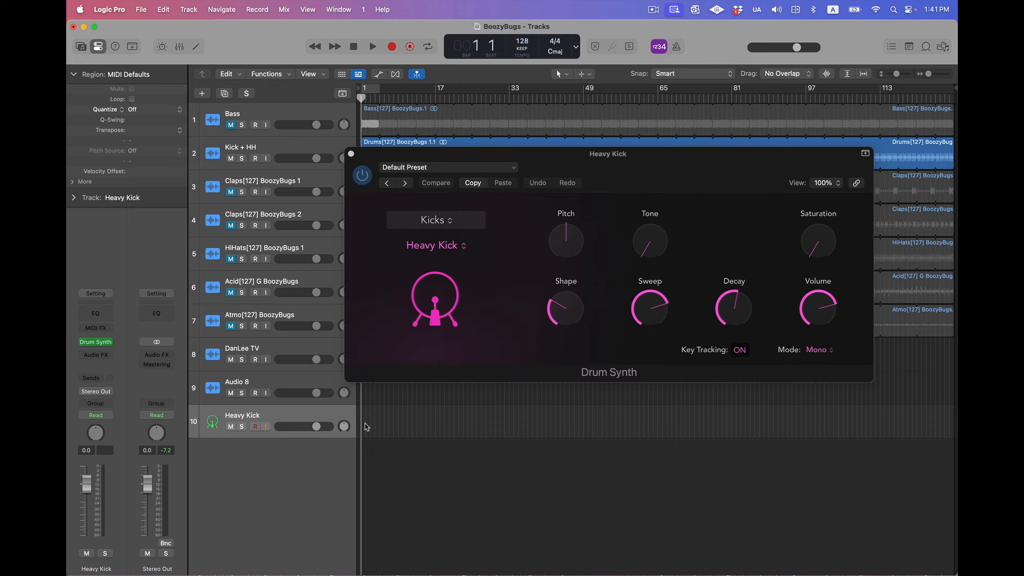
right_click(367, 426)
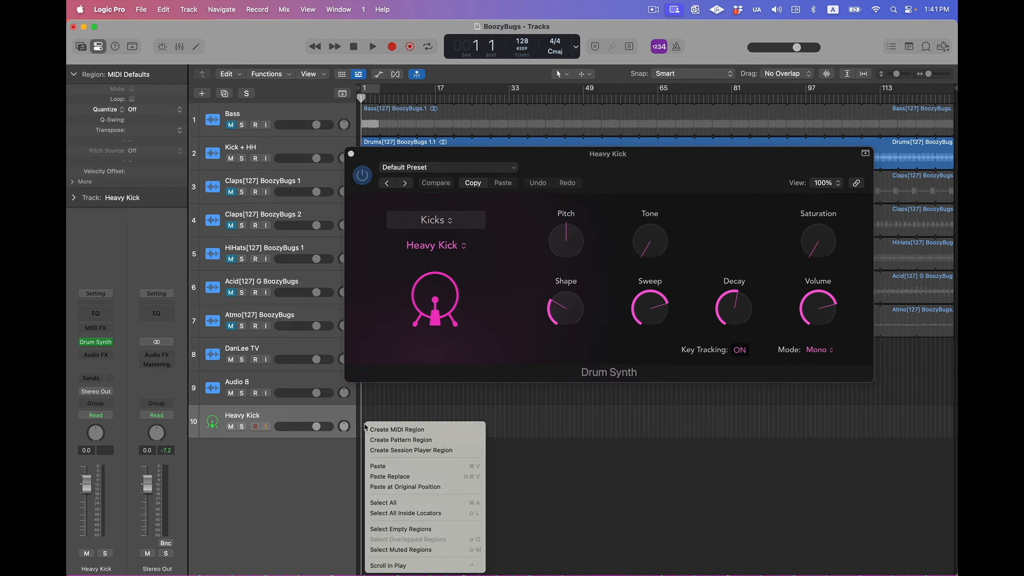
click(414, 439)
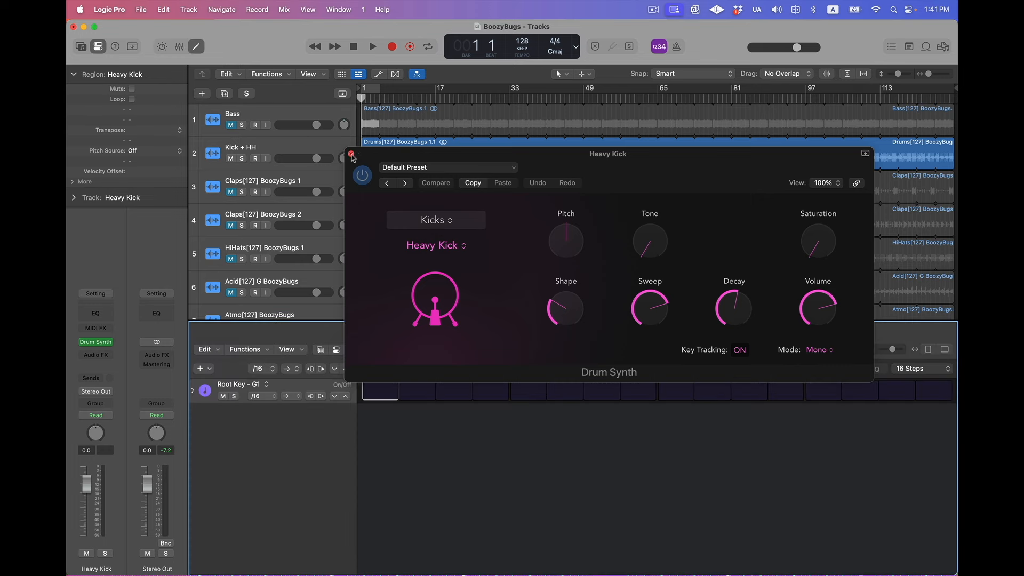
- Program a four-on-the-floor kick in the Root Key row by activating steps 1, 5, 9 and 13
click(371, 392)
click(534, 395)
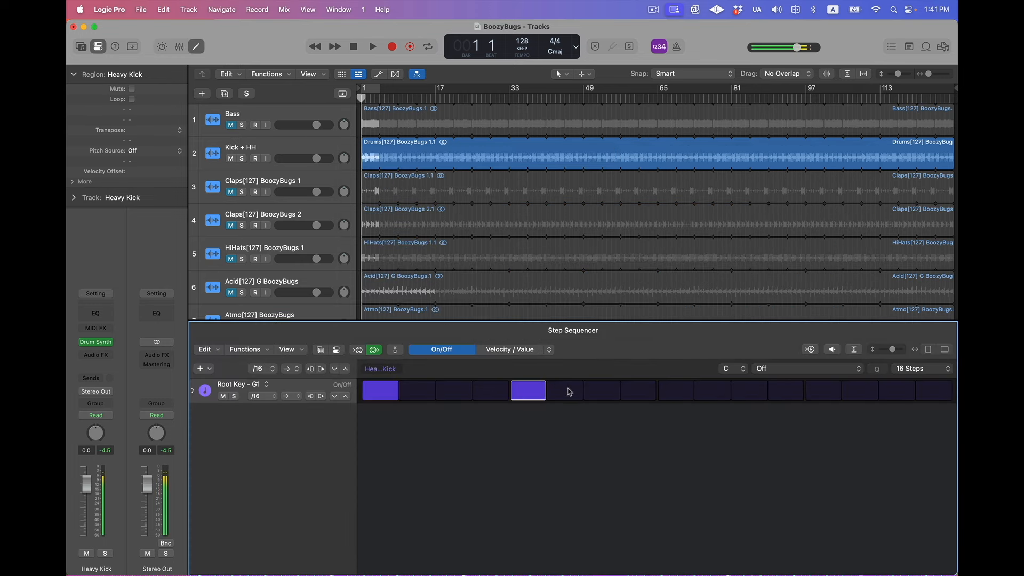
click(674, 390)
click(820, 392)
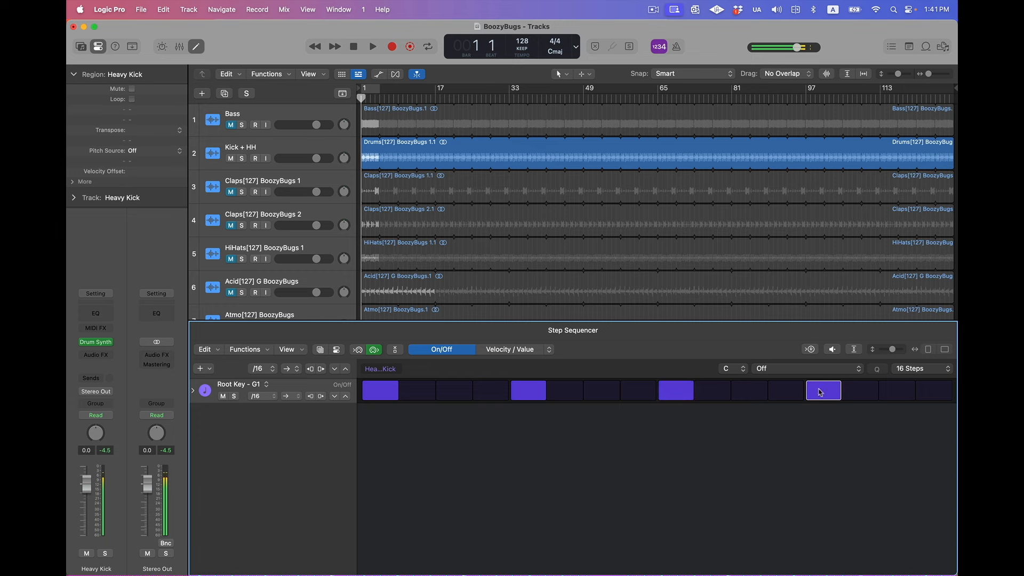
- Shorten the Drum Synth's Decay and start cycled playback over the first four bars
click(97, 343)
drag(746, 309, 741, 333)
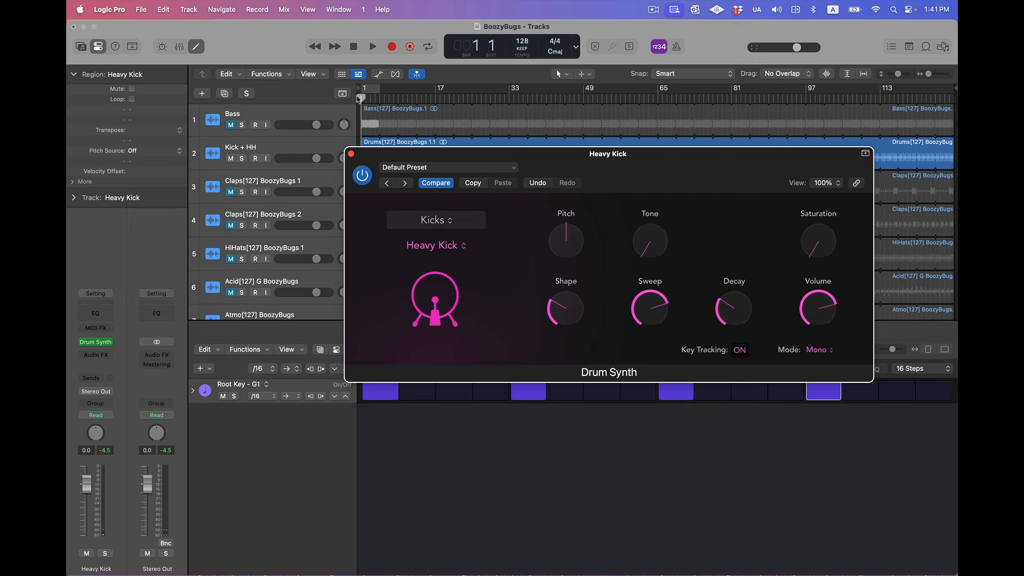
click(372, 94)
key(space)
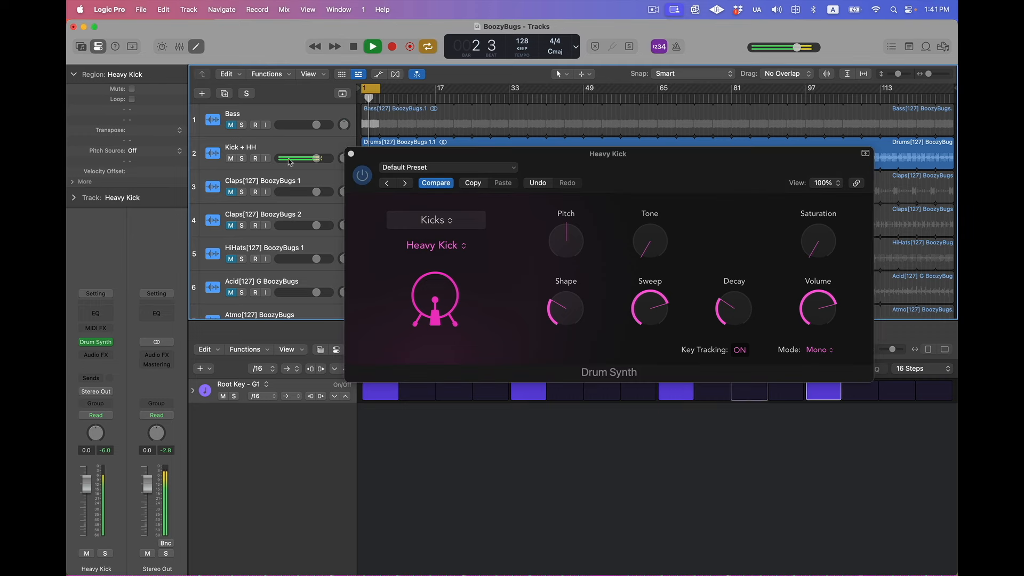
- Add a Channel EQ to the Kick + HH track with a 12 dB/Oct low cut at 2400 Hz, then close the plug-in windows and editor
click(238, 148)
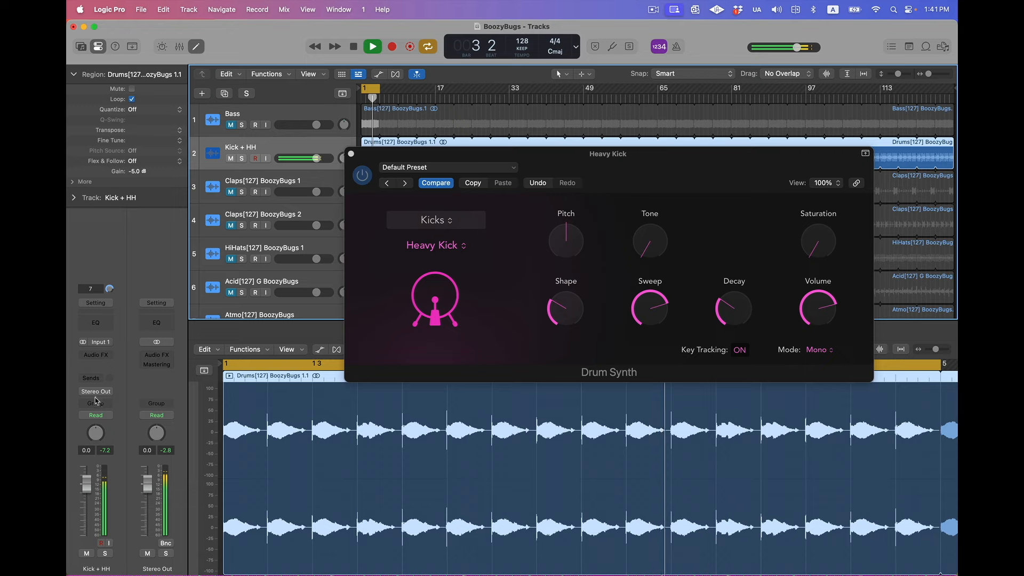
click(96, 322)
click(385, 211)
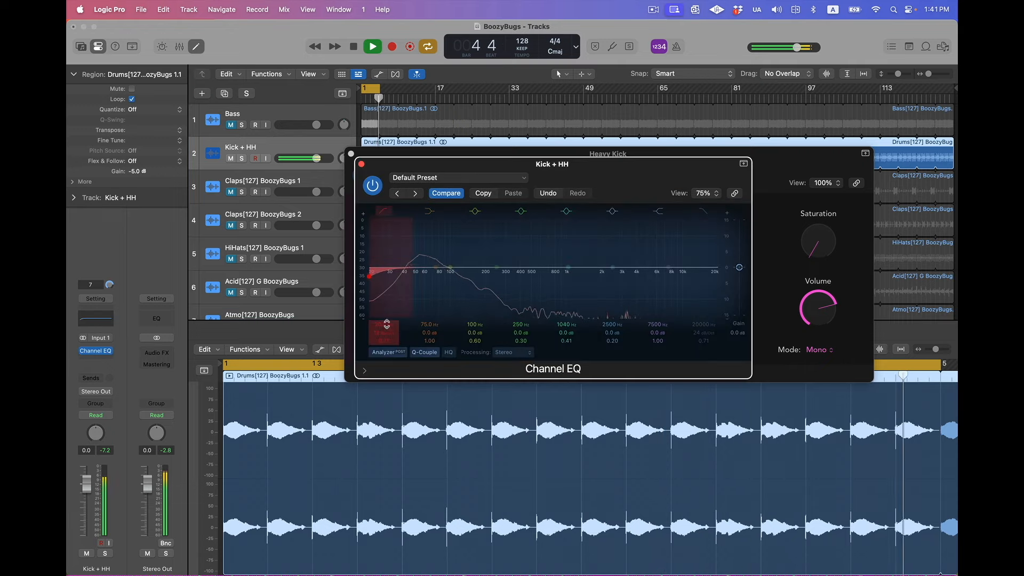
drag(386, 324, 386, 213)
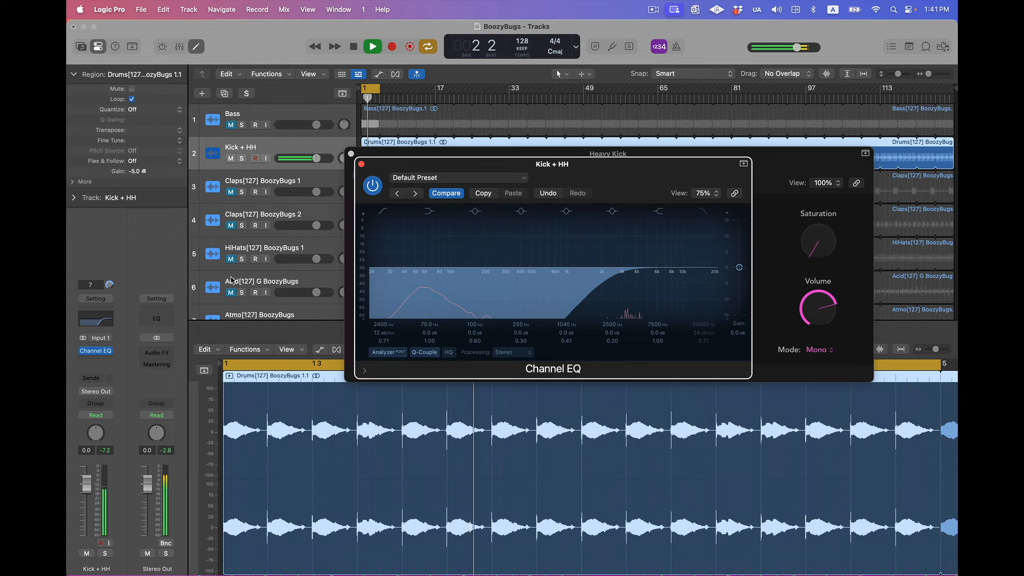
click(361, 164)
click(351, 153)
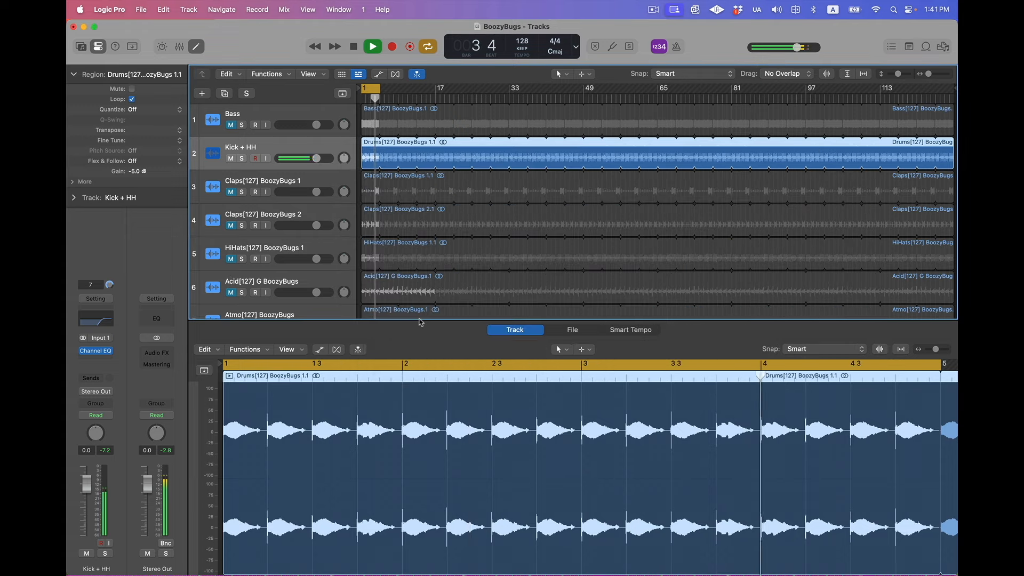
key(e)
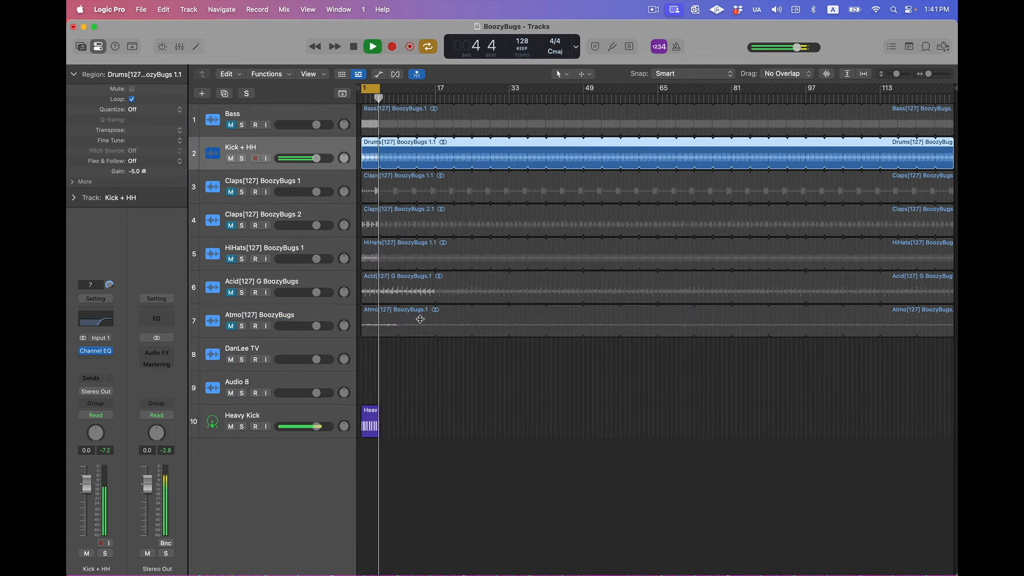
- Insert ChromaGlow from the Distortion effects on the Heavy Kick track
click(320, 408)
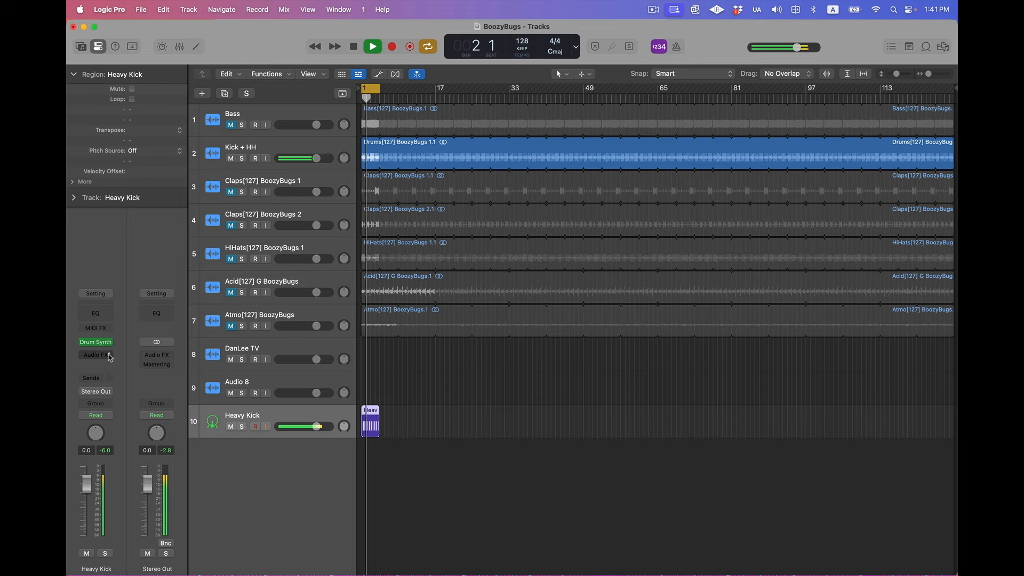
scroll(380, 431, up, 10)
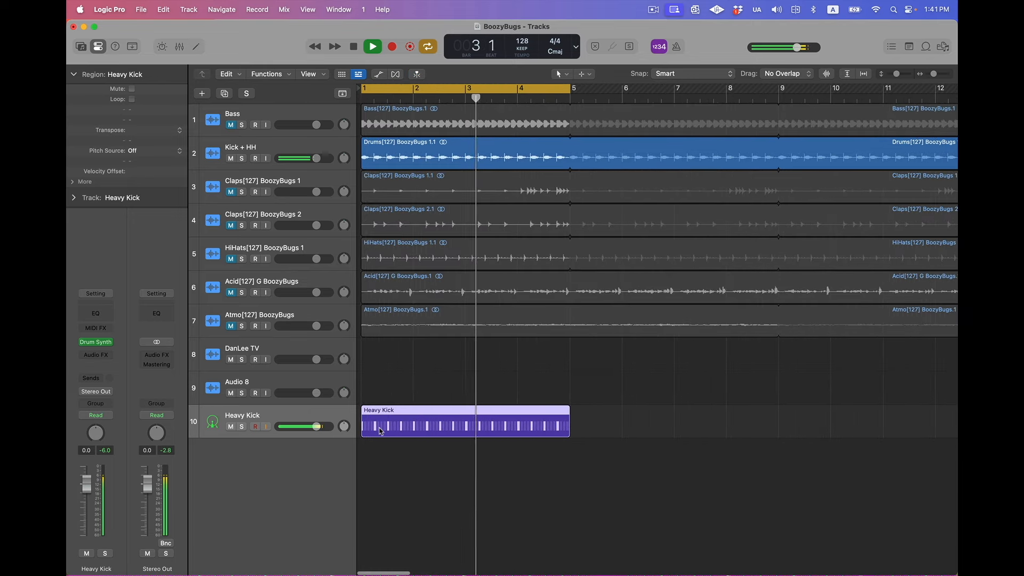
click(96, 355)
mouse_move(161, 374)
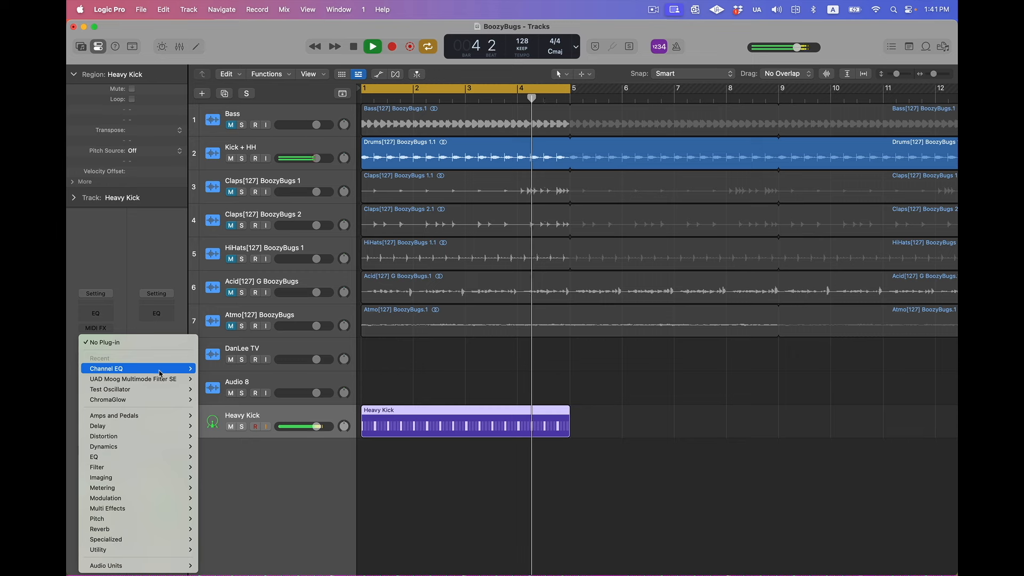
mouse_move(154, 439)
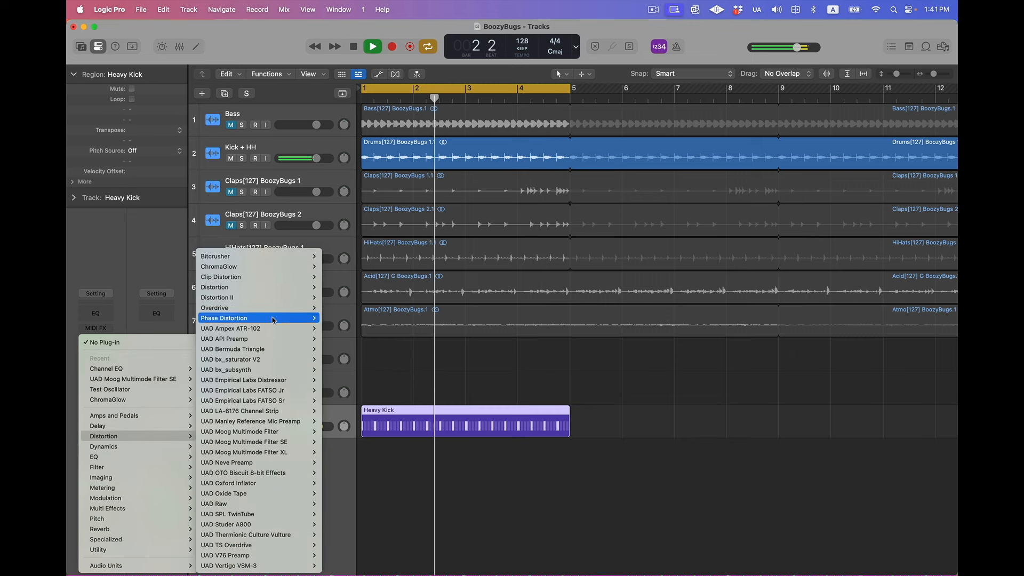
mouse_move(299, 266)
click(337, 266)
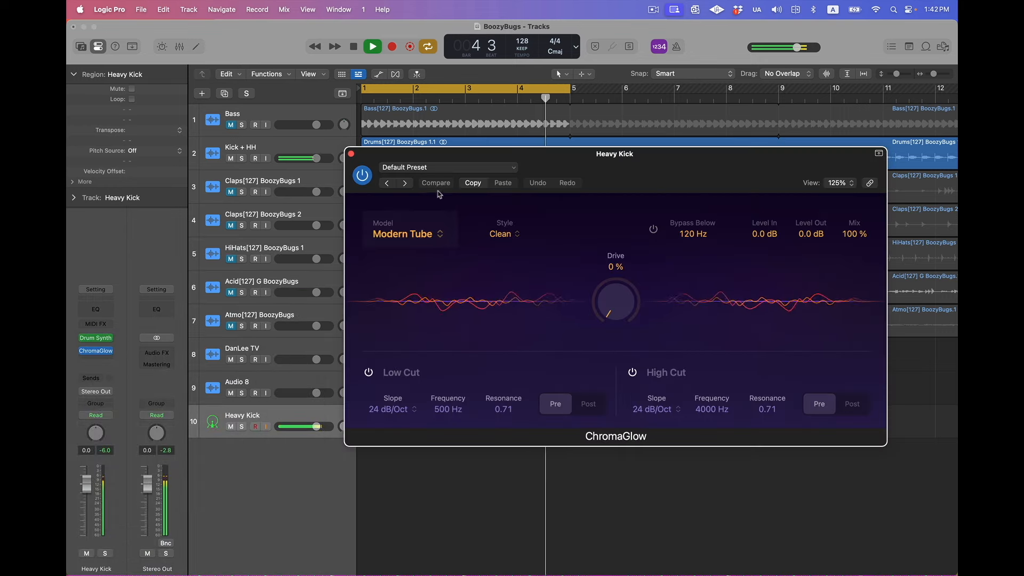
- Raise ChromaGlow's Drive to 34% and on to 39%, and set its style to Colorful
drag(469, 164, 496, 127)
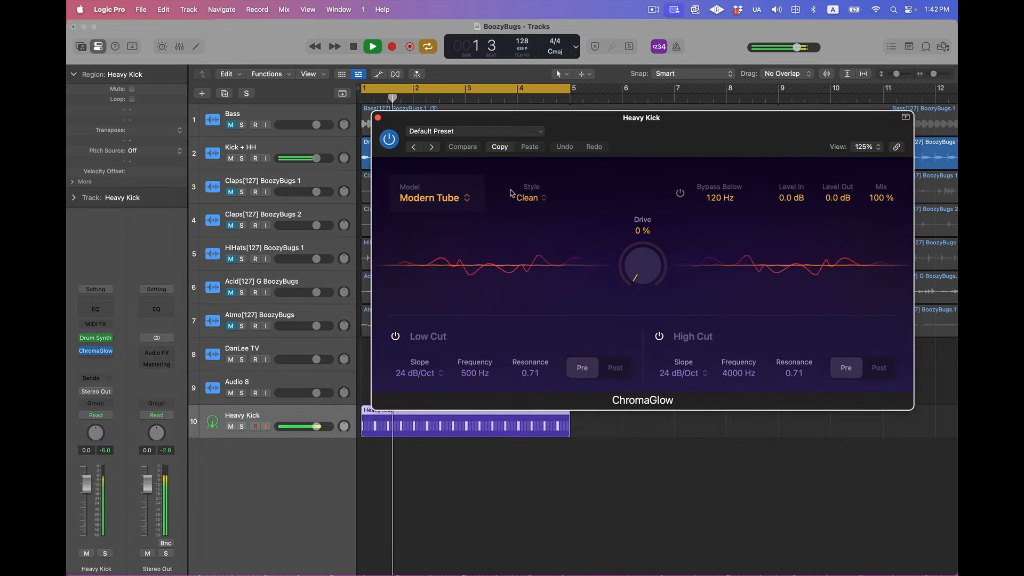
drag(647, 269, 646, 204)
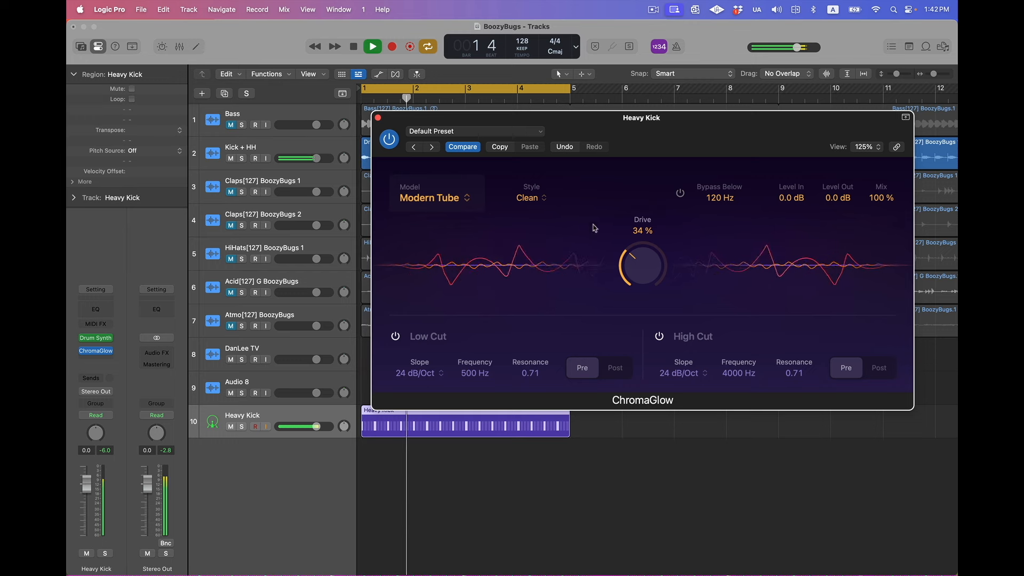
drag(632, 269, 633, 249)
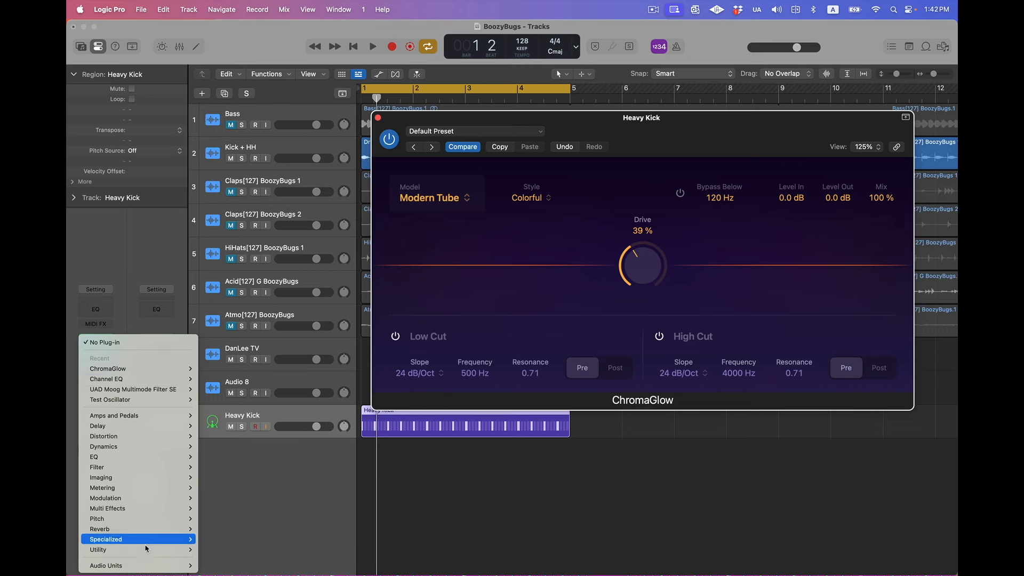
- Insert the mono Waves F6-RTA after ChromaGlow and arrange the two plug-in windows side by side
mouse_move(149, 565)
mouse_move(267, 555)
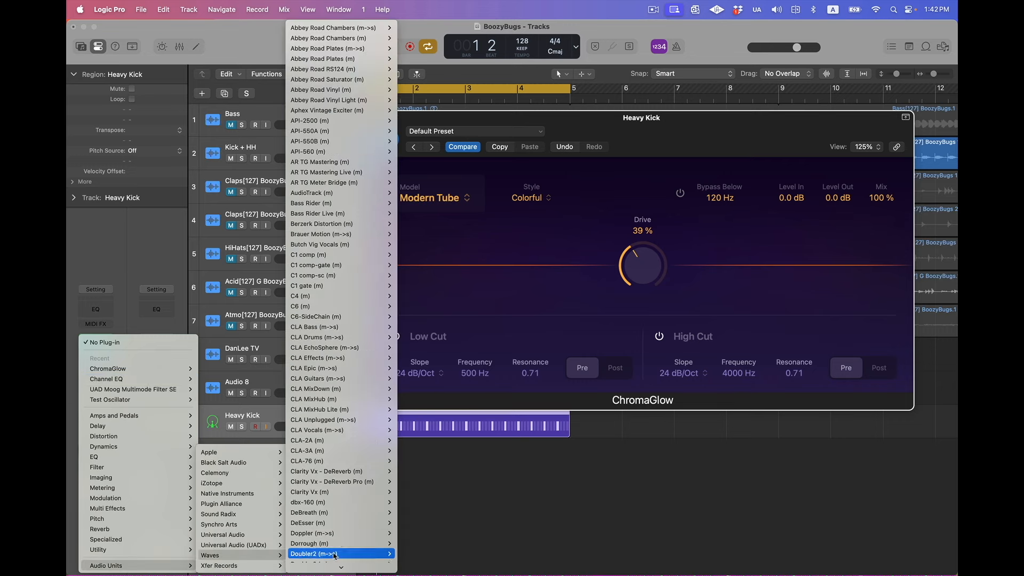
scroll(327, 469, down, 10)
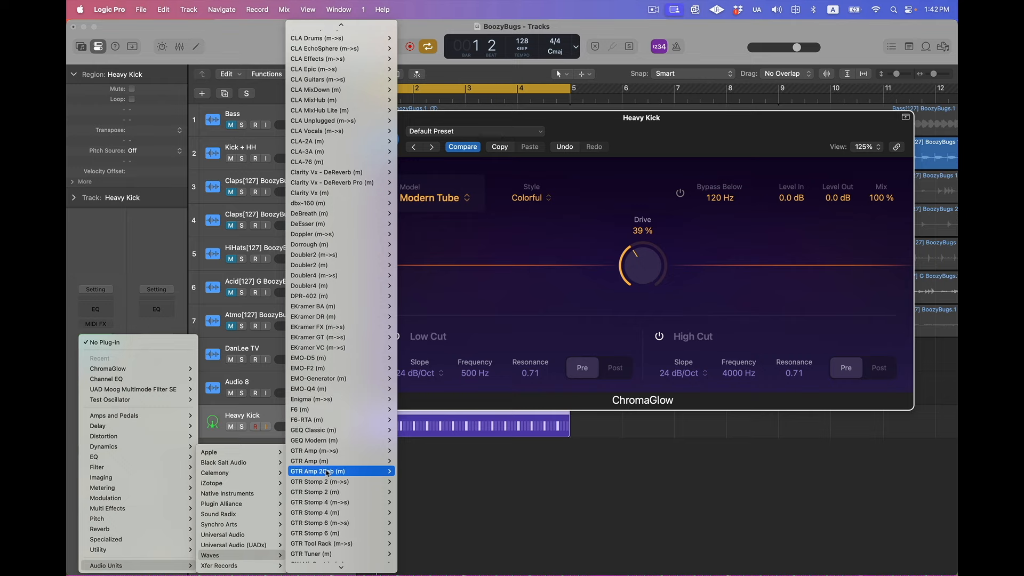
mouse_move(331, 420)
click(408, 419)
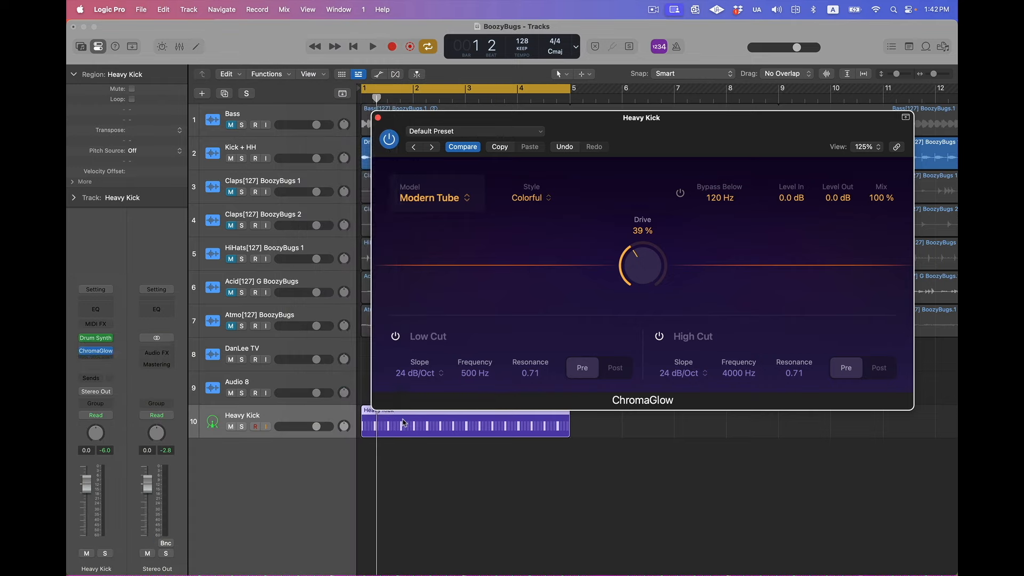
drag(513, 154, 239, 100)
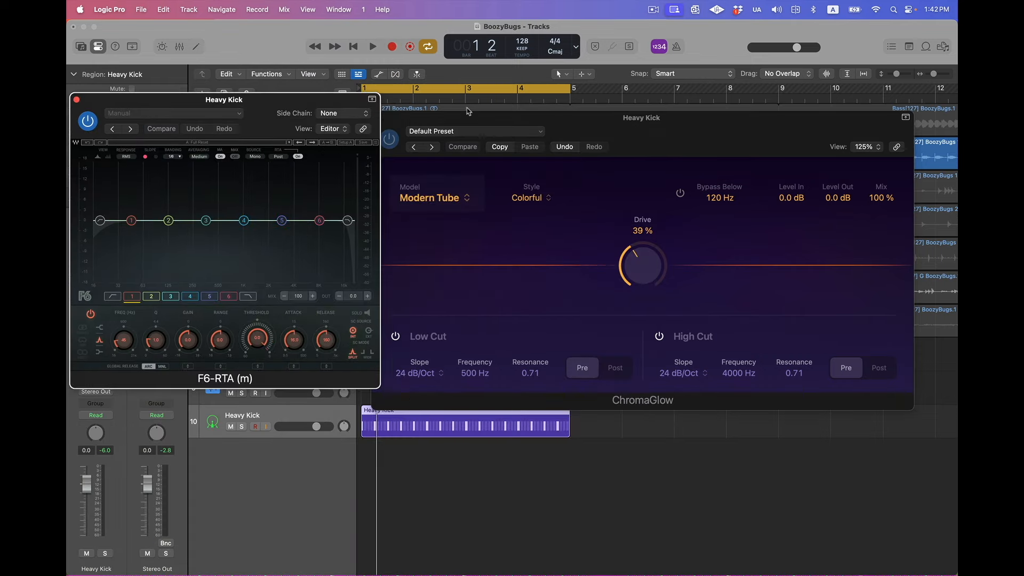
drag(481, 116, 500, 100)
- Play the kick and compare its harmonics in the F6-RTA while lowering ChromaGlow's Drive to 0% and raising it again
key(space)
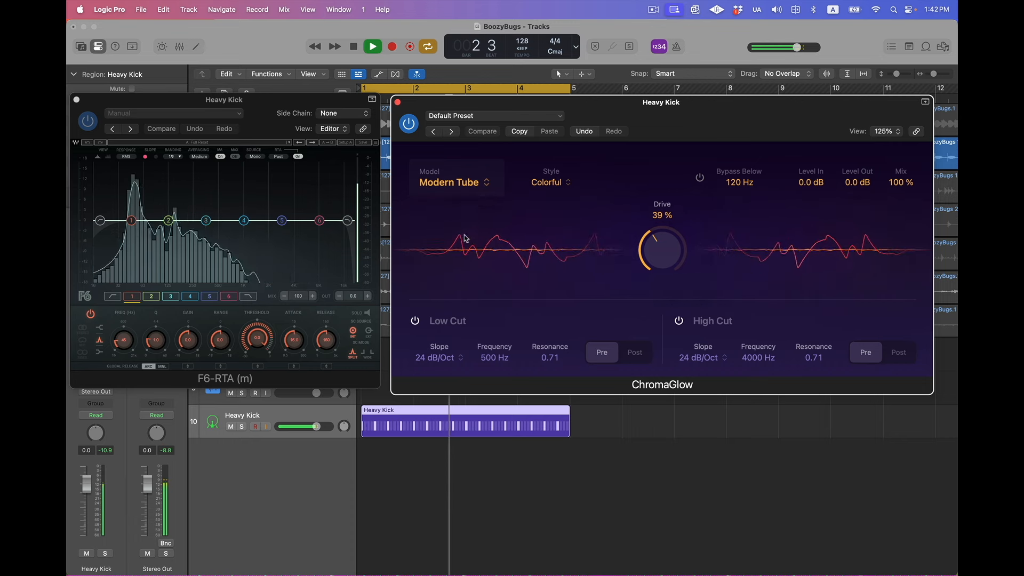
drag(660, 249, 661, 283)
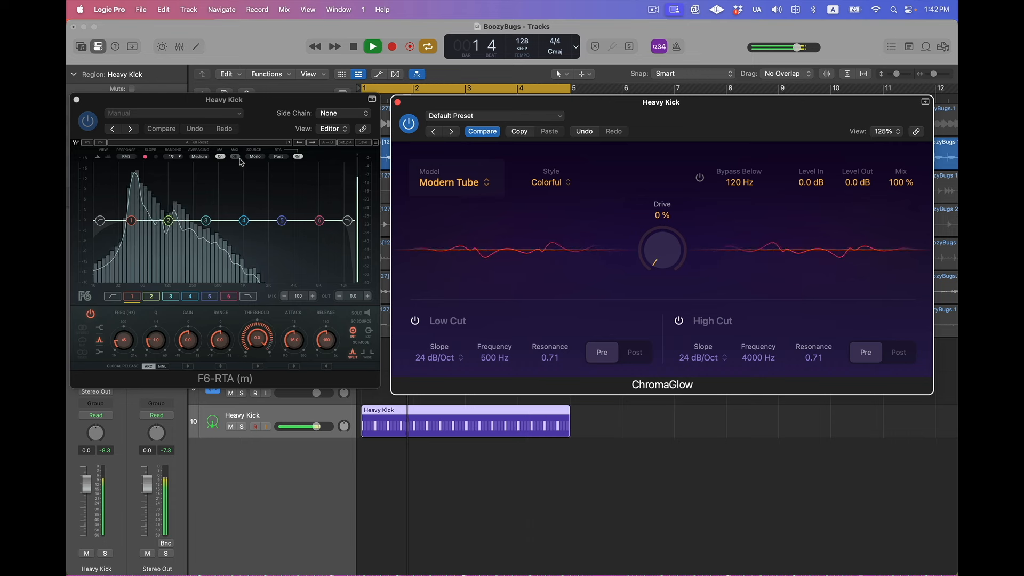
drag(661, 248, 661, 160)
- Close the F6-RTA window and shorten the Drum Synth's Decay further
click(76, 100)
click(95, 329)
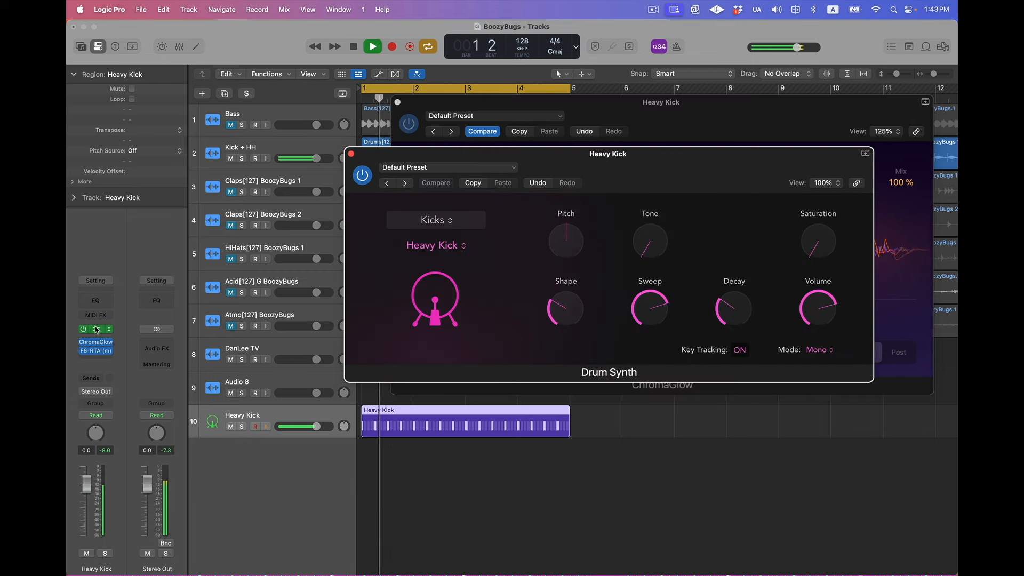
drag(730, 303, 738, 339)
- Set ChromaGlow's Drive to 76% and turn on Bypass Below at 81 Hz
click(903, 152)
drag(662, 248, 662, 269)
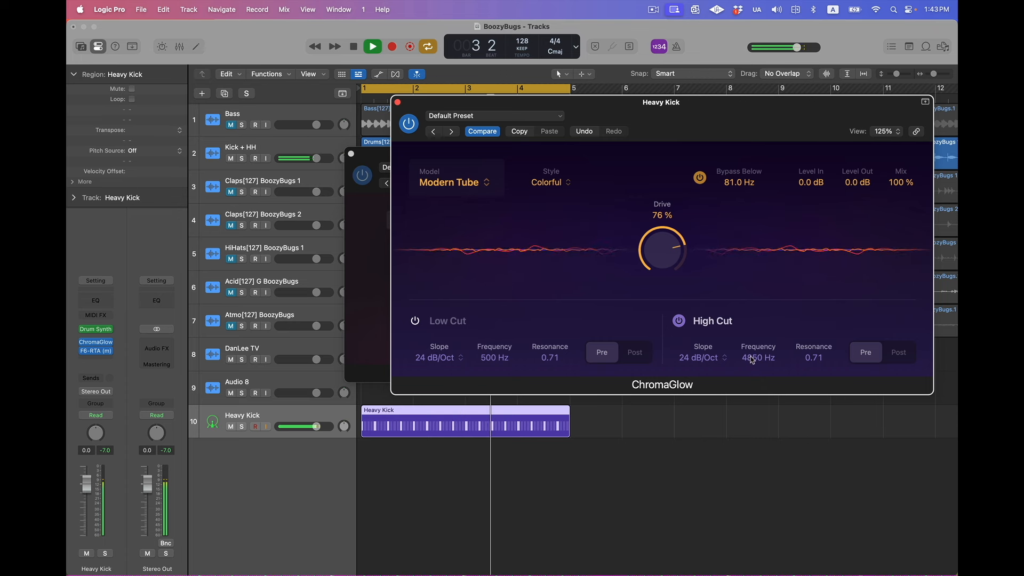
- Set ChromaGlow's High Cut to 3050 Hz with a resonance of 1.40 and place it Post
drag(751, 366, 831, 351)
click(899, 352)
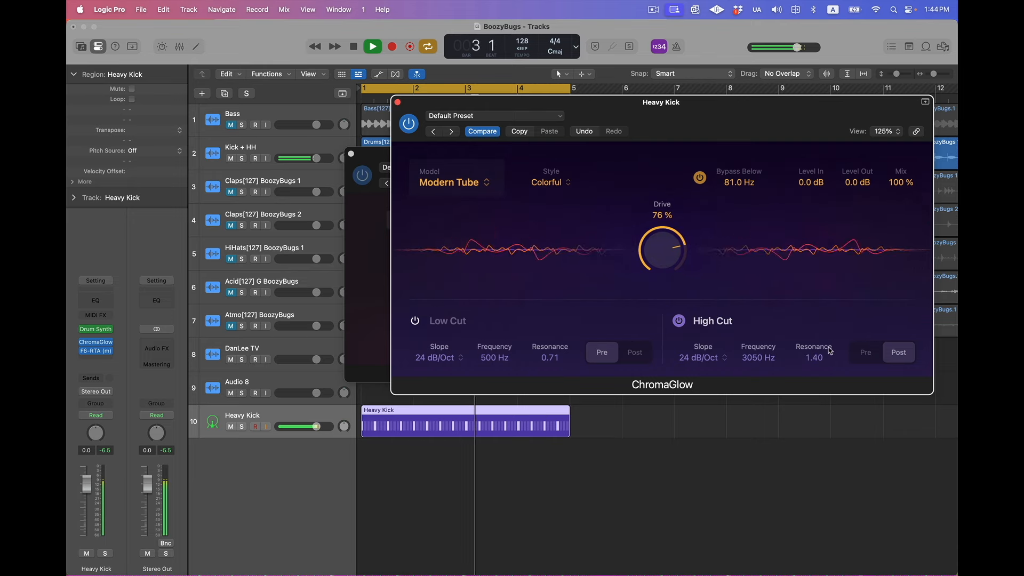